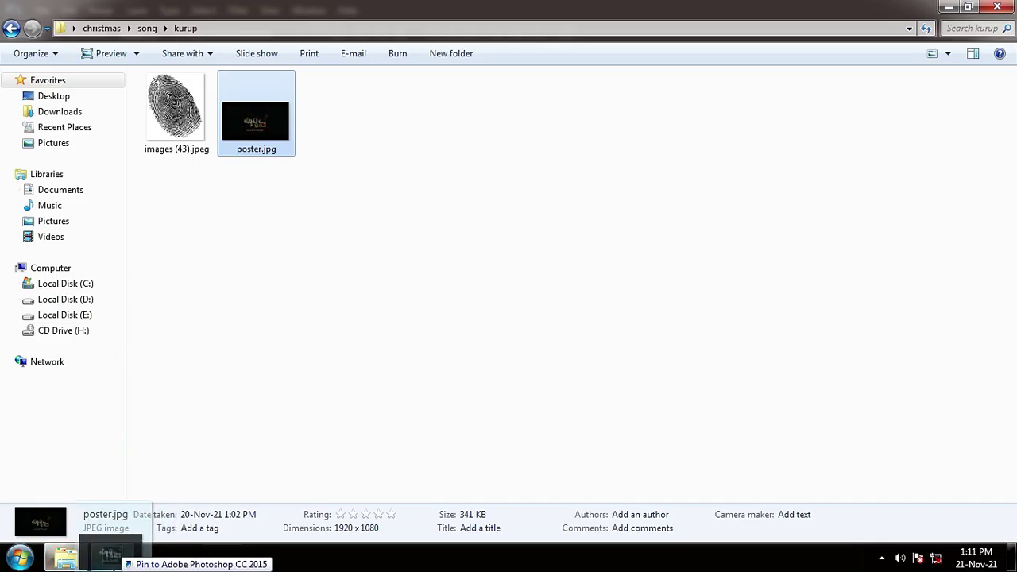
Drag poster.jpg from the kurup folder onto Photoshop to open it
drag(111, 560, 222, 388)
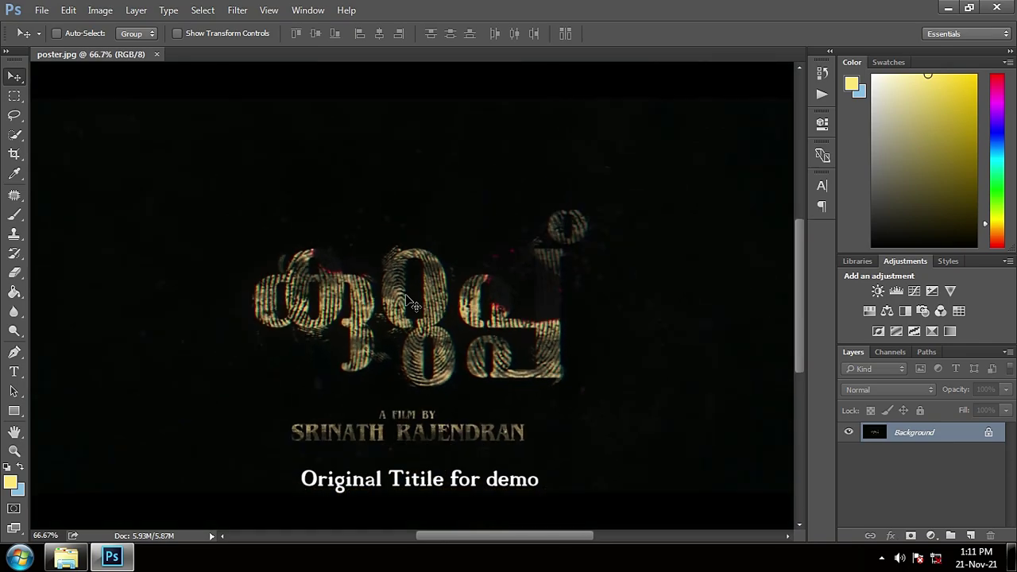
Add a new empty layer and start pen-tracing the first title letter's outline
click(970, 536)
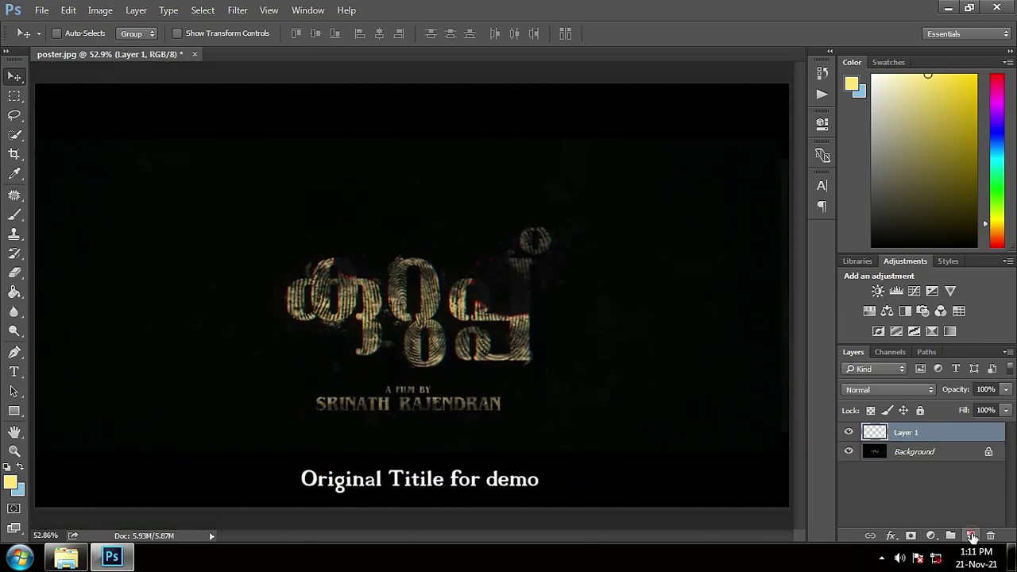
scroll(356, 297, up, 3)
drag(448, 335, 460, 336)
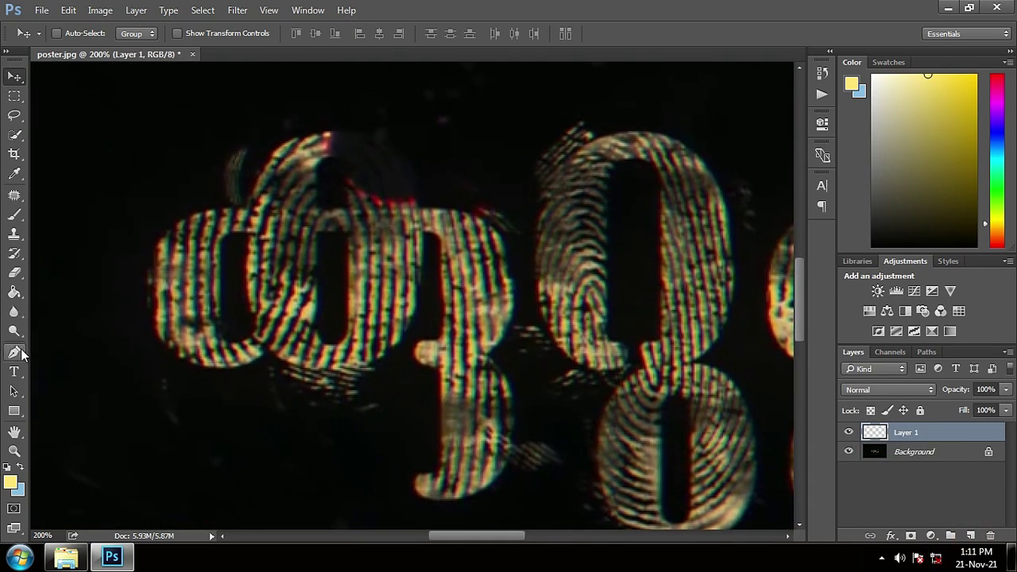
click(14, 352)
scroll(175, 254, up, 1)
click(322, 400)
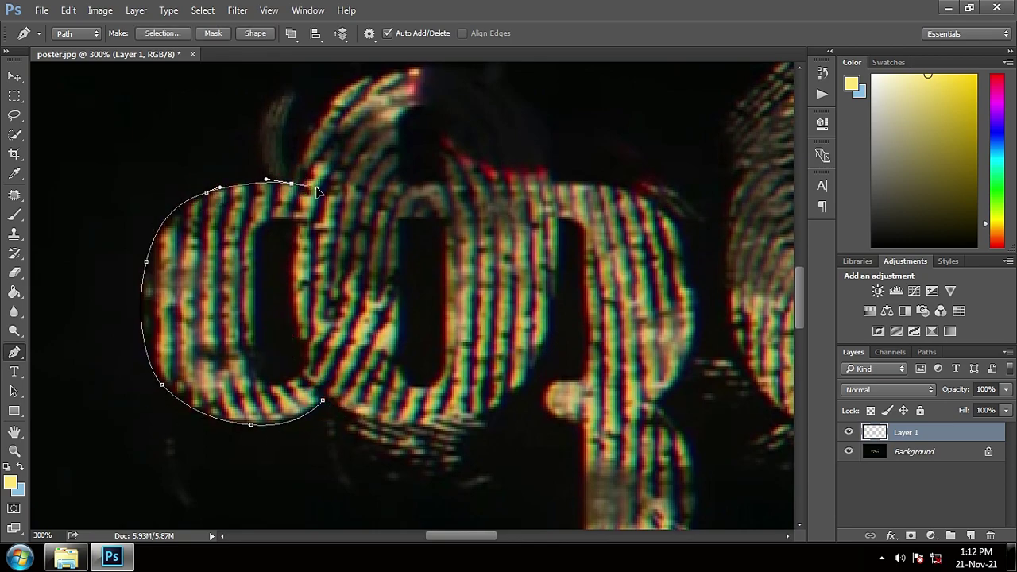
scroll(210, 193, up, 3)
scroll(222, 214, right, 3)
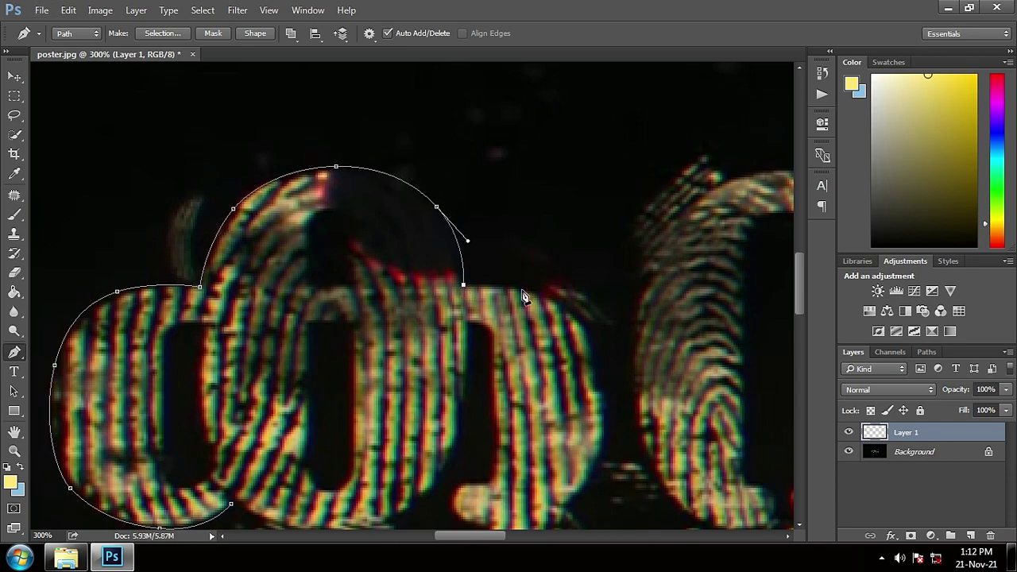
Continue the path down the first letter's edges and close it around the letter
scroll(606, 415, down, 5)
click(524, 411)
scroll(525, 411, down, 2)
click(447, 433)
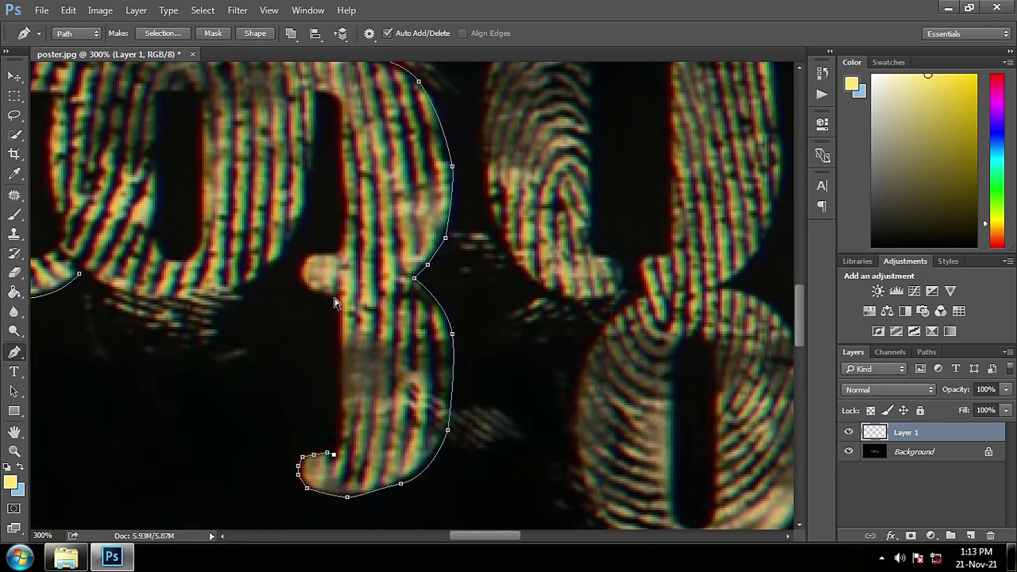
drag(340, 117, 343, 237)
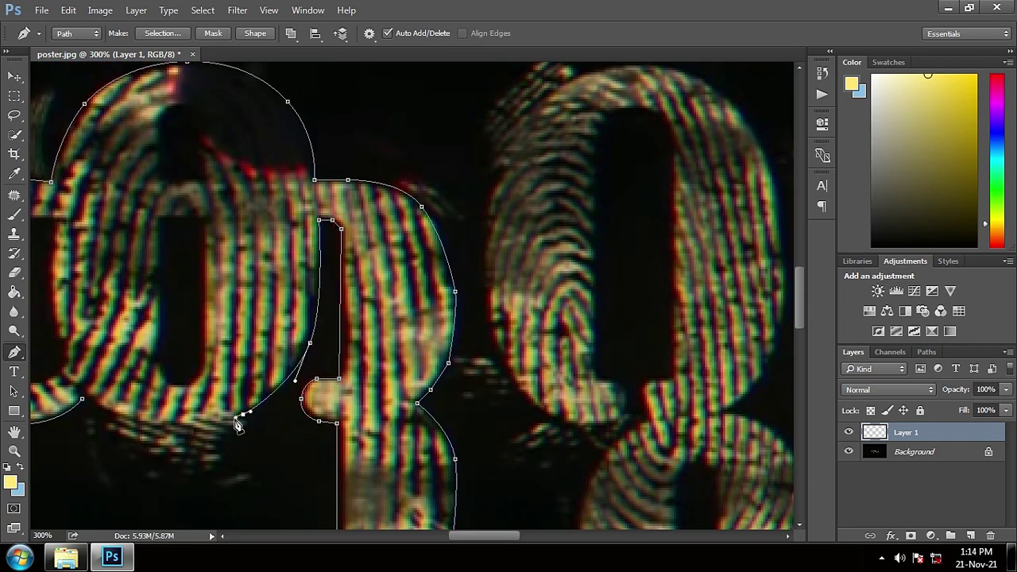
click(85, 403)
Turn the letter path into a selection and brush it pale yellow on Layer 1
key(ctrl+minus)
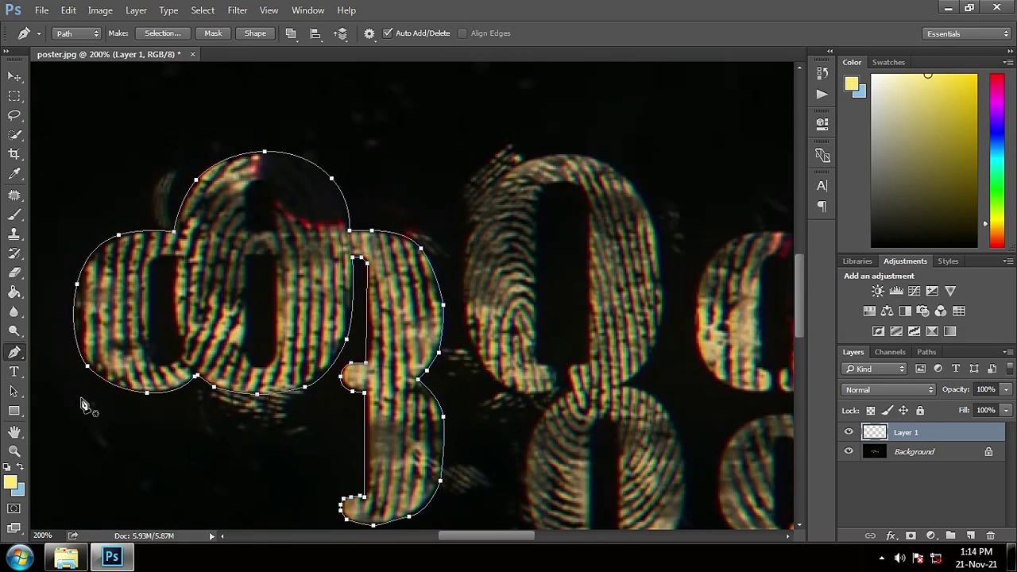
key(ctrl+minus)
key(ctrl+Return)
key(b)
mouse_move(306, 283)
mouse_down()
mouse_move(298, 253)
mouse_move(358, 301)
mouse_up()
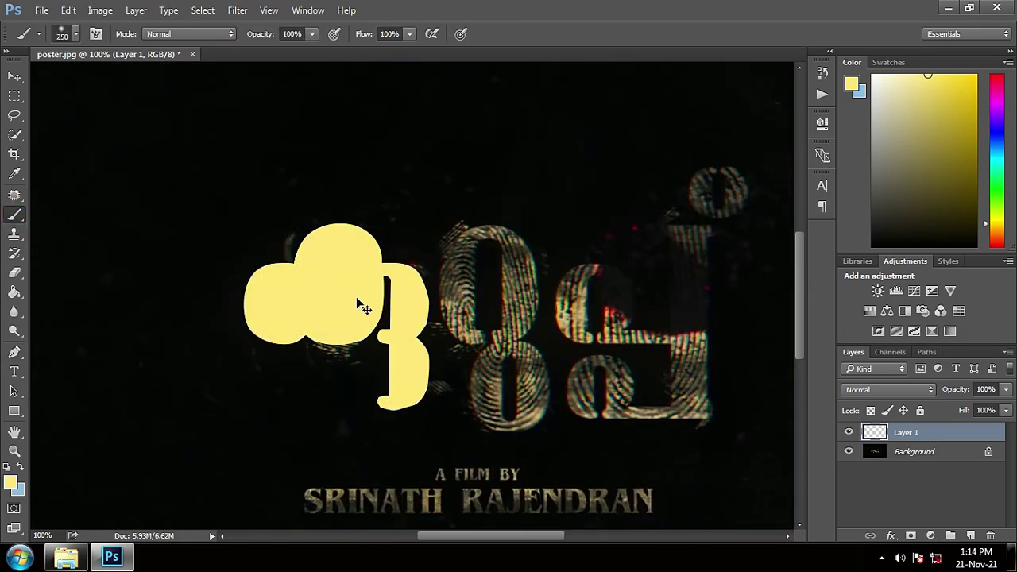
Hide Layer 1, trace the letter's inner U opening, and delete it from the yellow fill
key(ctrl+plus)
key(ctrl+plus)
click(848, 431)
key(p)
click(343, 234)
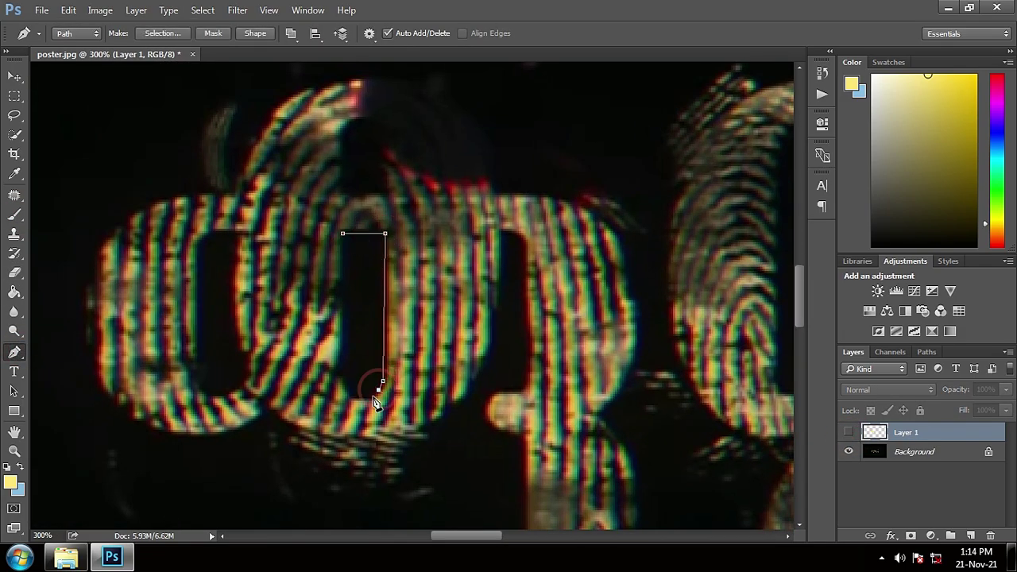
key(ctrl+Return)
click(848, 431)
key(Delete)
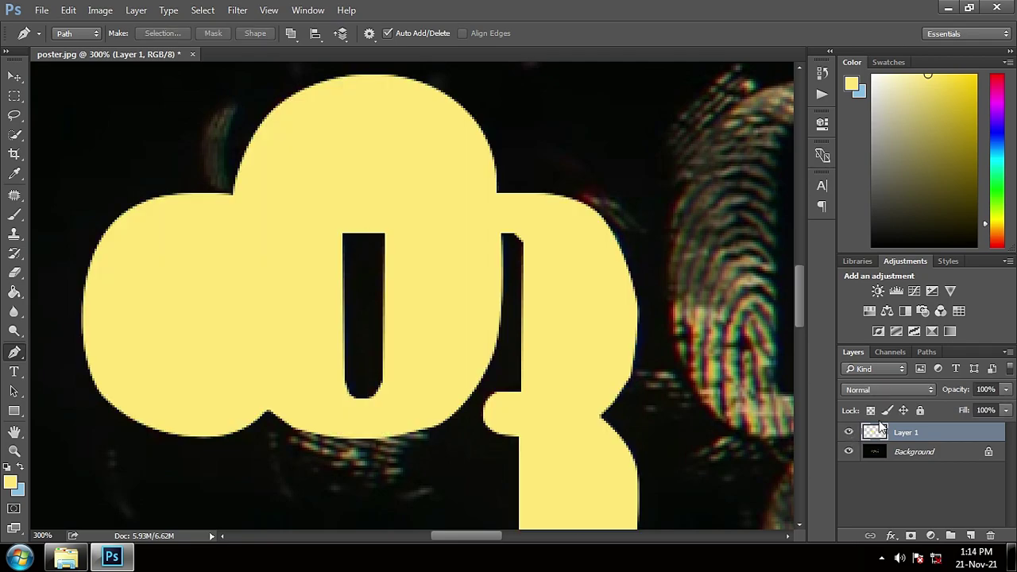
click(848, 431)
click(241, 385)
drag(235, 236, 264, 183)
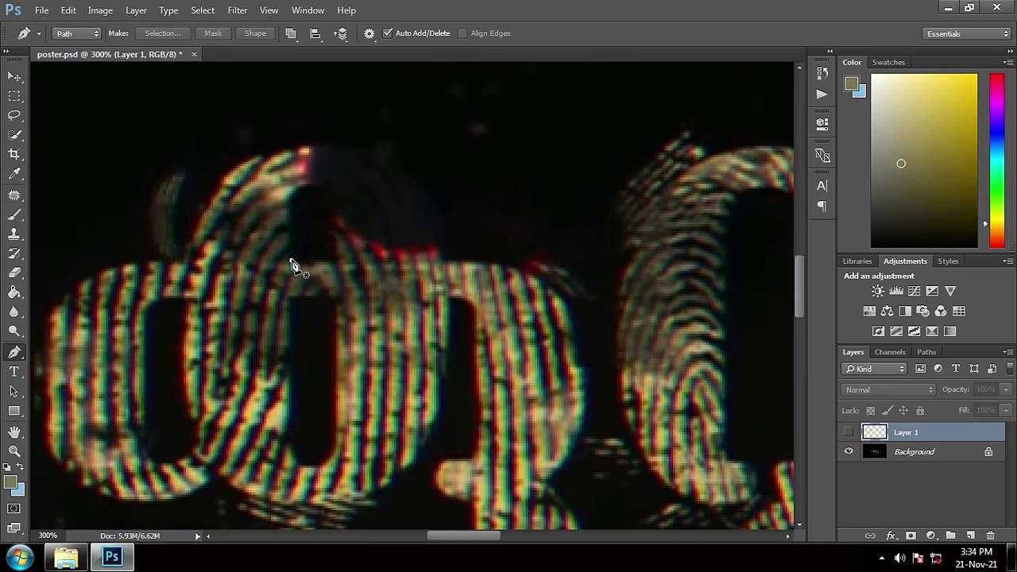
Trace the second title letter's outline with curved Pen anchors fitted to its edges
drag(291, 259, 331, 260)
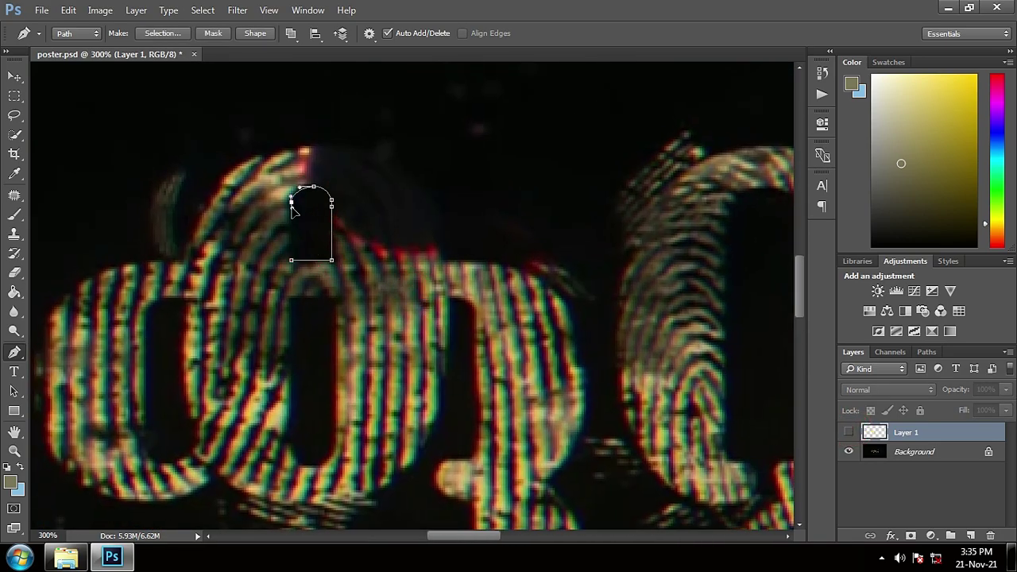
click(291, 260)
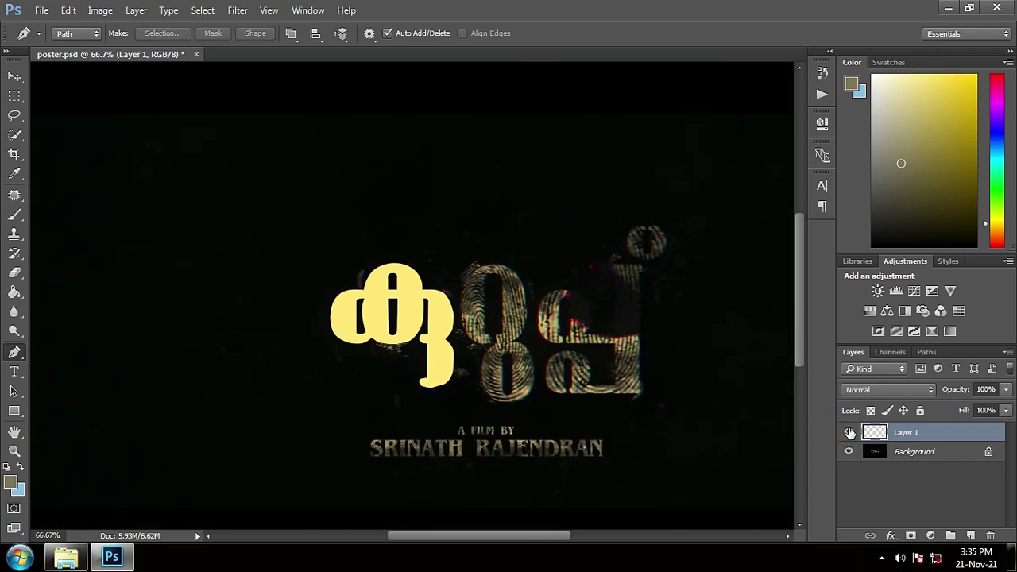
scroll(586, 381, up, 3)
scroll(455, 370, up, 2)
click(454, 279)
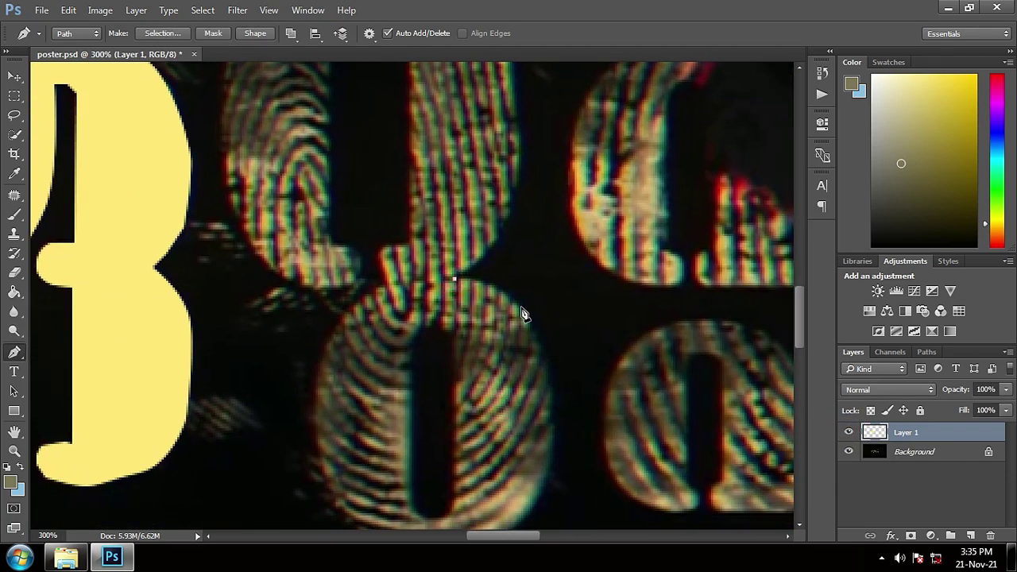
scroll(465, 412, down, 3)
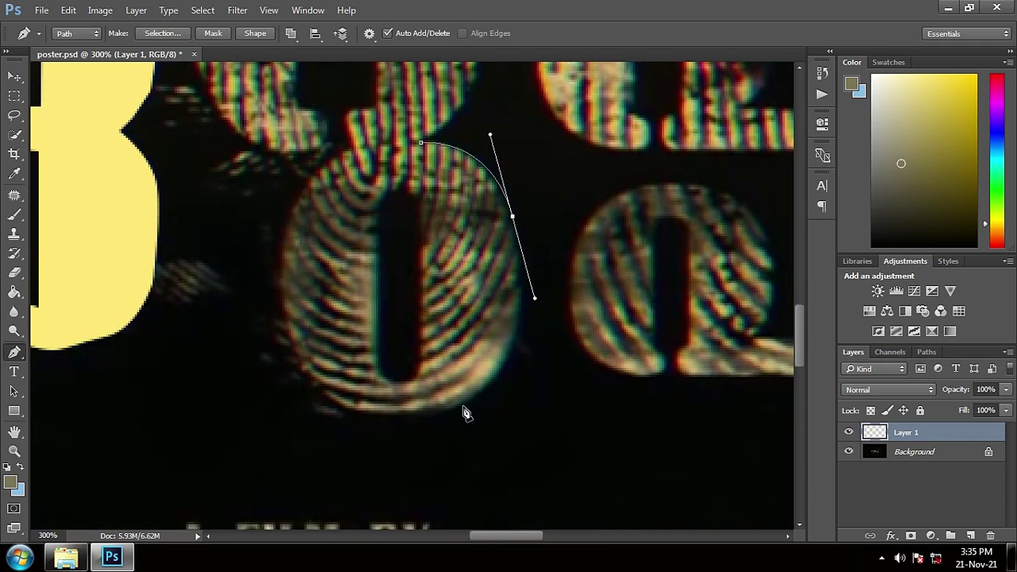
ctrl+click(513, 214)
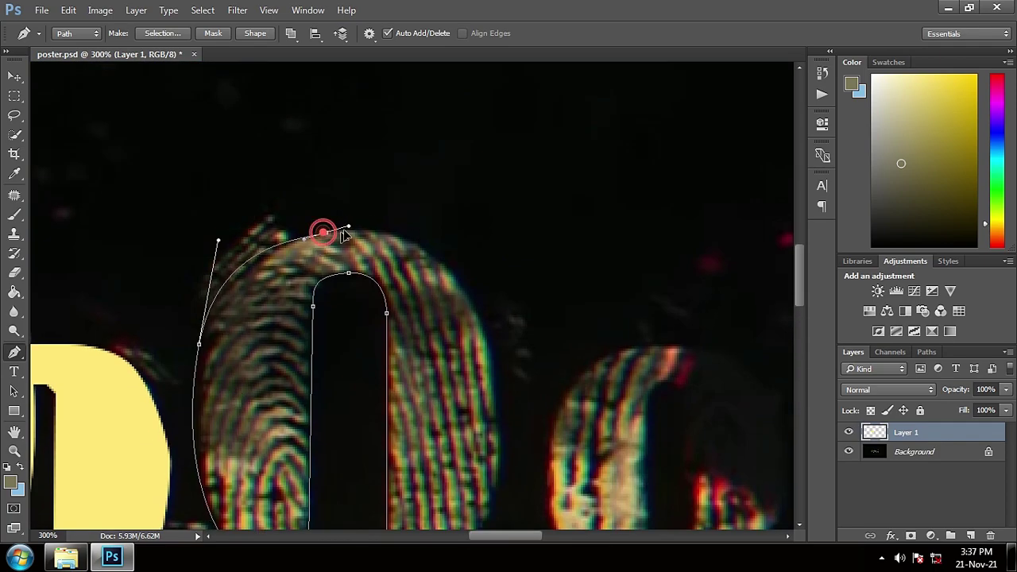
drag(341, 230, 378, 228)
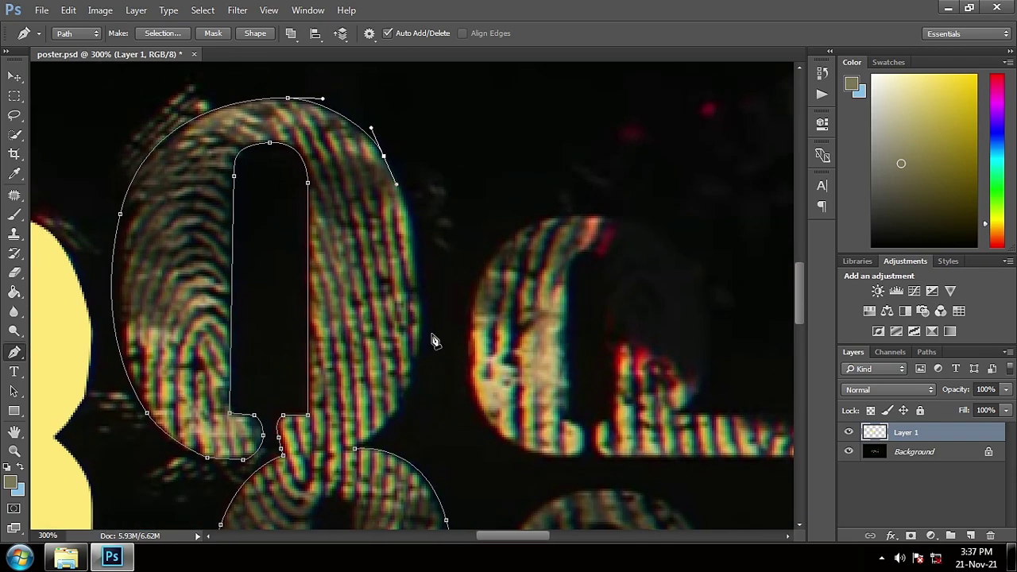
drag(423, 340, 415, 386)
Finish the second letter's path and fill its selection with the pale-yellow foreground colour
click(384, 155)
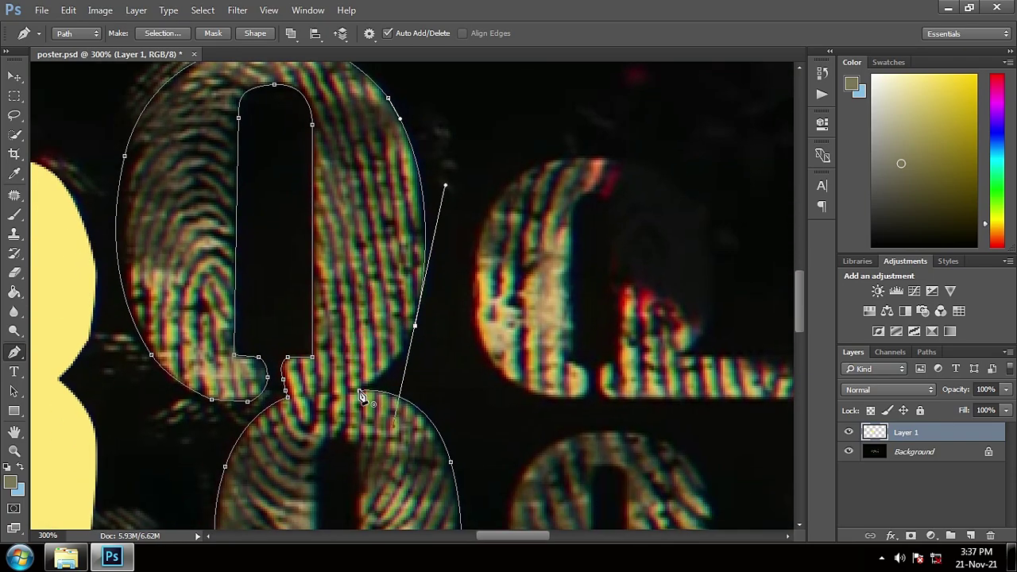
drag(383, 372, 390, 425)
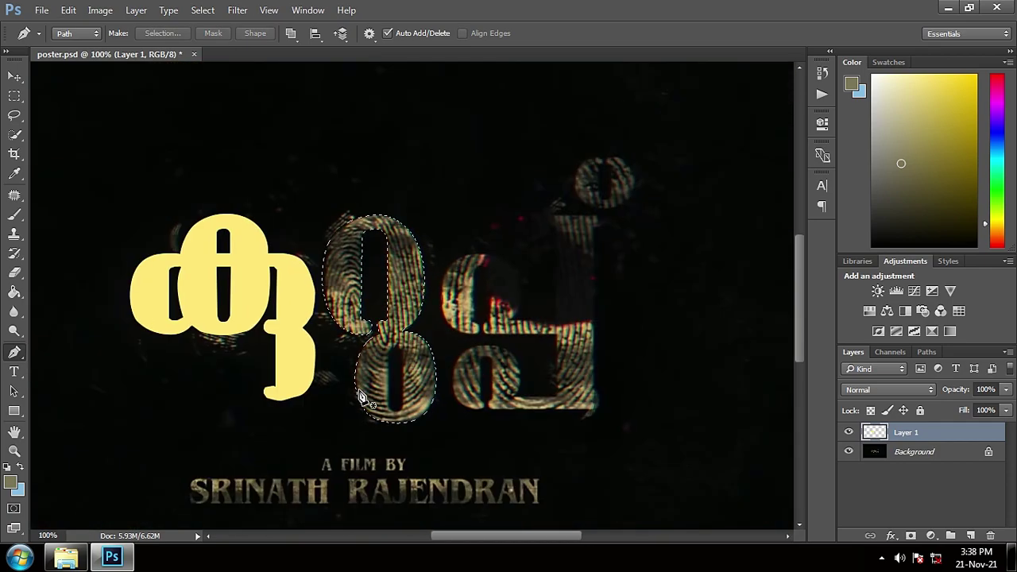
right_click(14, 215)
click(64, 205)
key(alt+BackSpace)
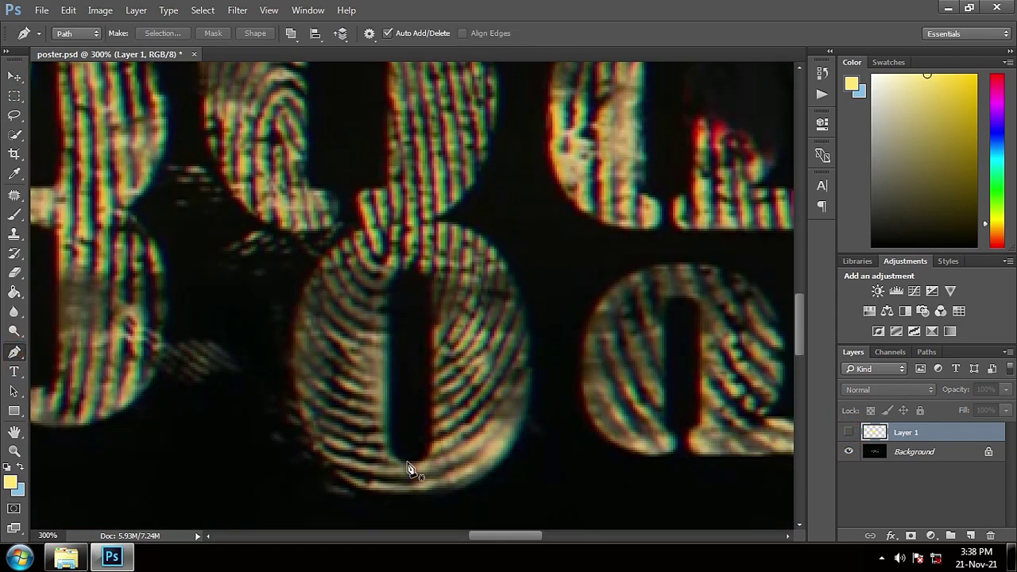
click(407, 461)
drag(427, 445, 426, 437)
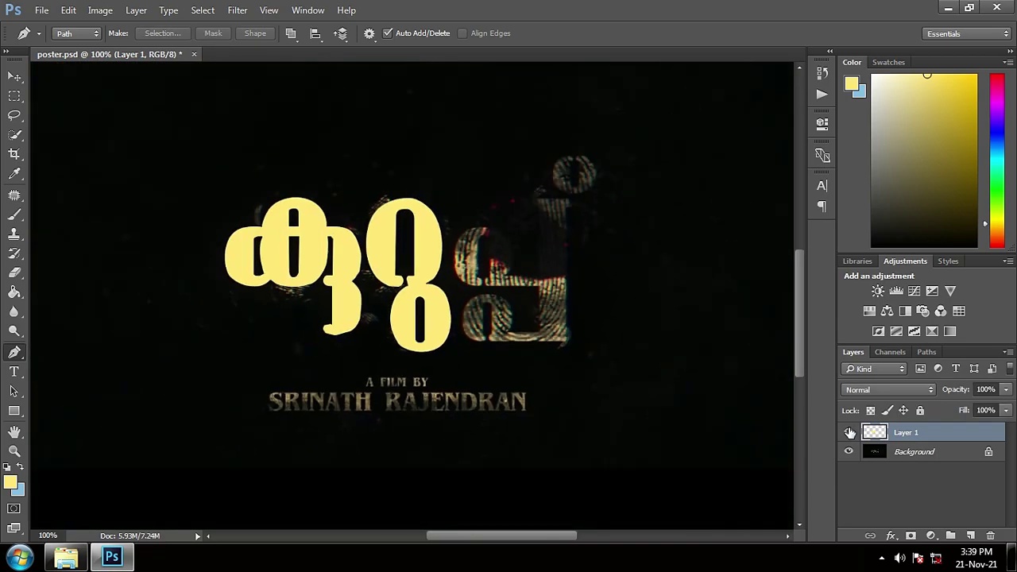
scroll(332, 357, up, 2)
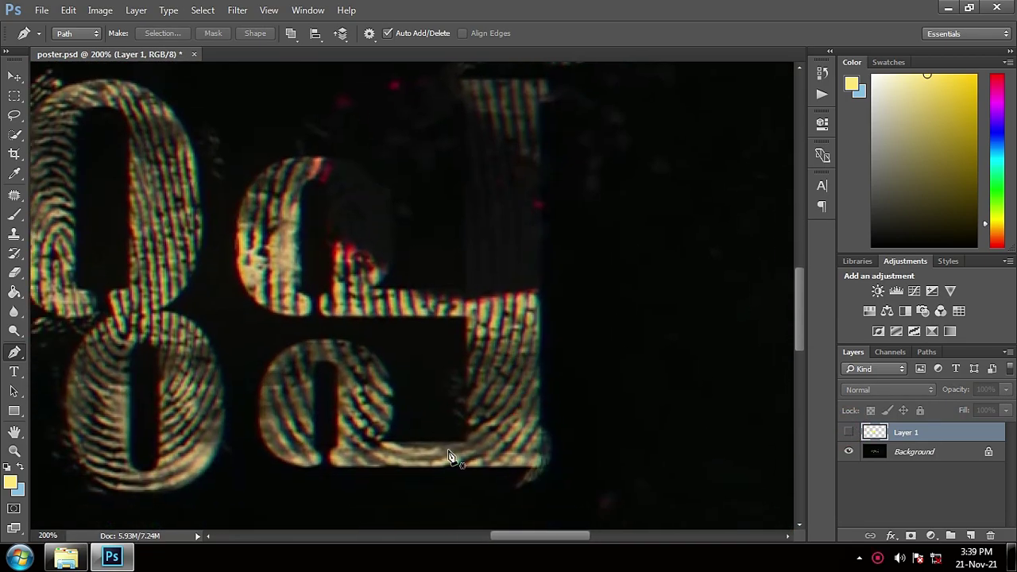
Place corner and curved Pen anchors around the upper part of the third title letter
click(301, 502)
scroll(605, 305, up, 2)
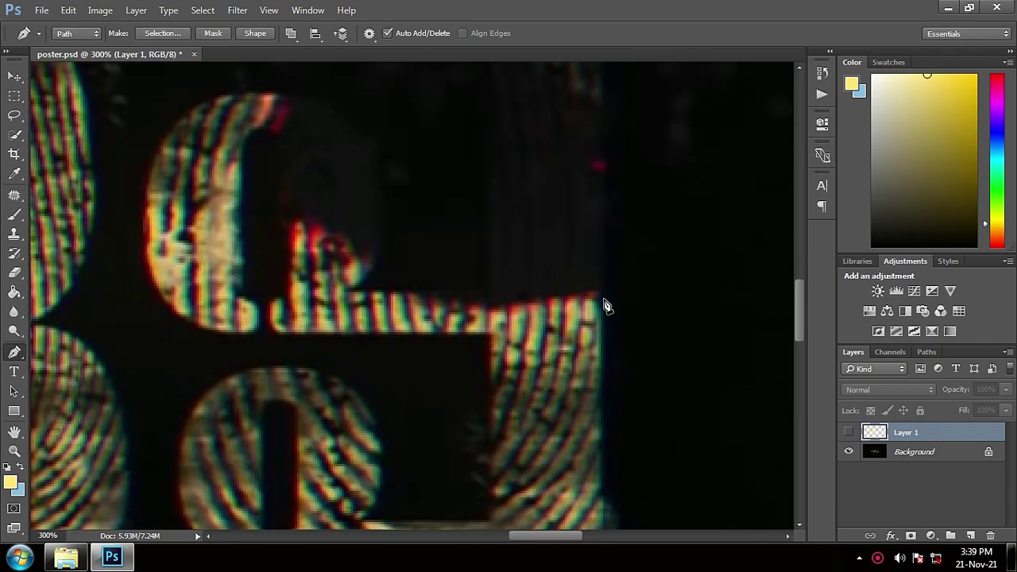
scroll(601, 302, up, 10)
shift+click(600, 345)
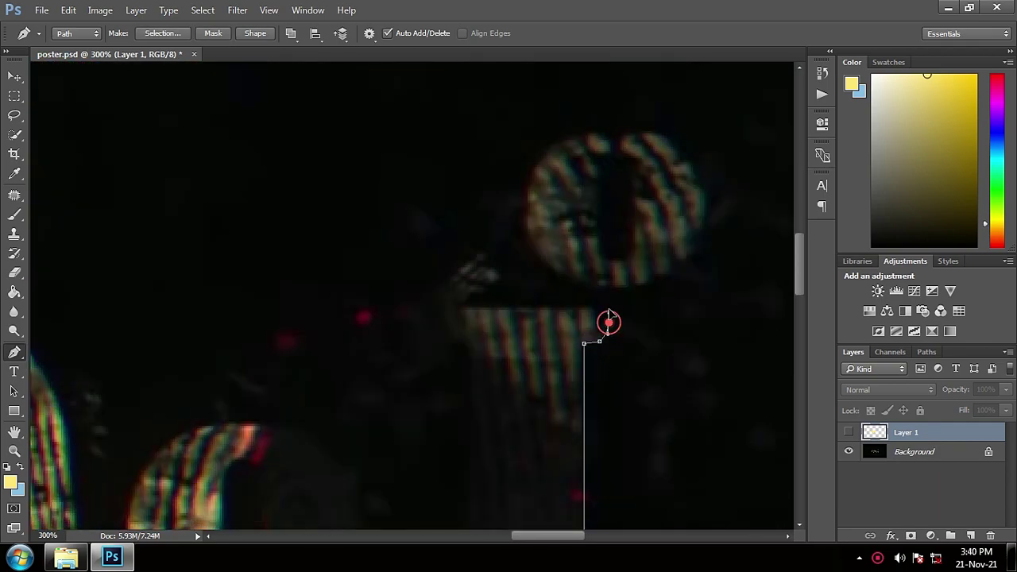
click(459, 343)
click(472, 487)
scroll(472, 488, down, 5)
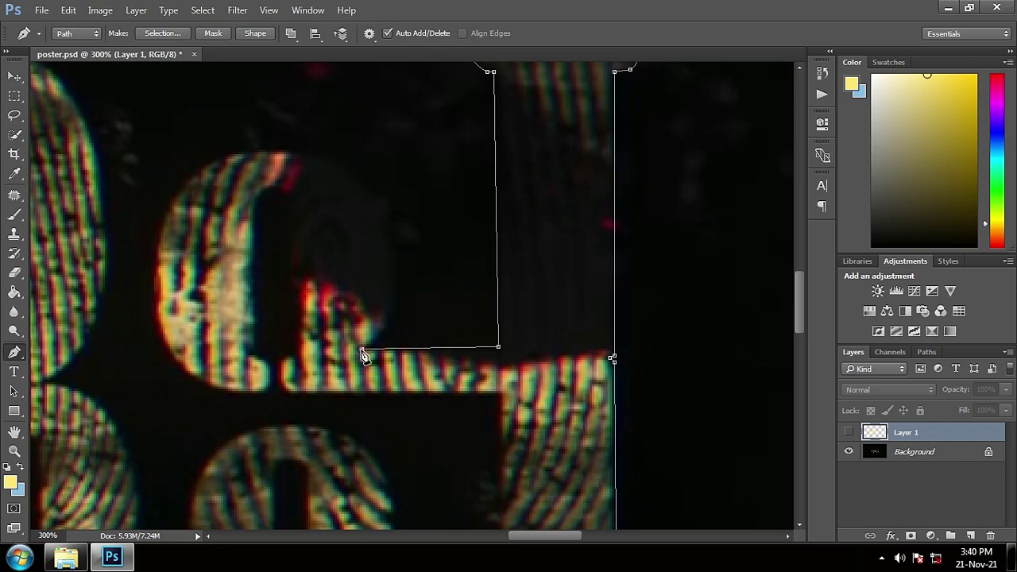
click(370, 401)
drag(406, 310, 399, 231)
drag(296, 203, 249, 204)
drag(162, 323, 162, 439)
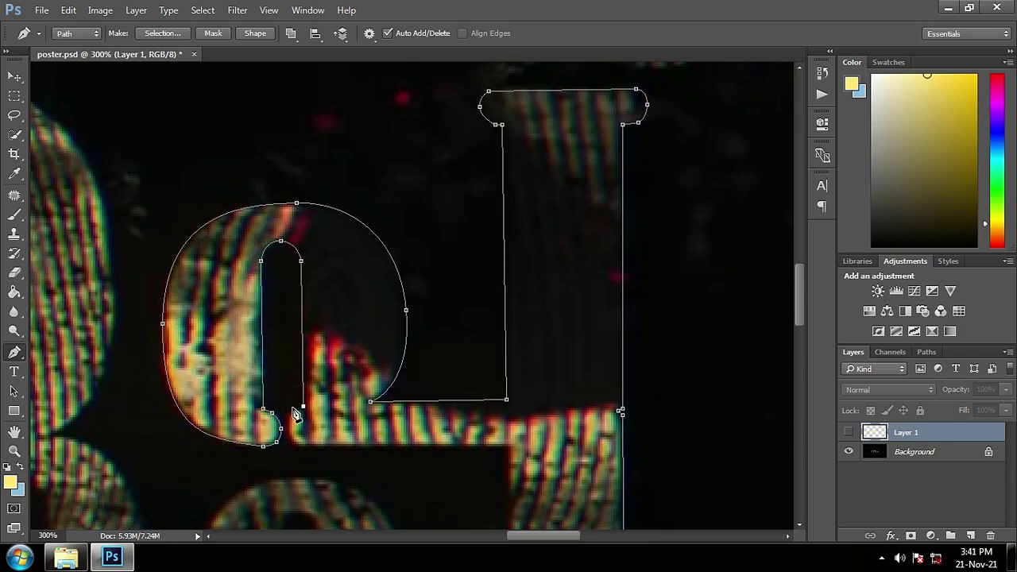
Trace the third letter's lower loop and inner gap, then load the path as a selection
drag(479, 471, 441, 261)
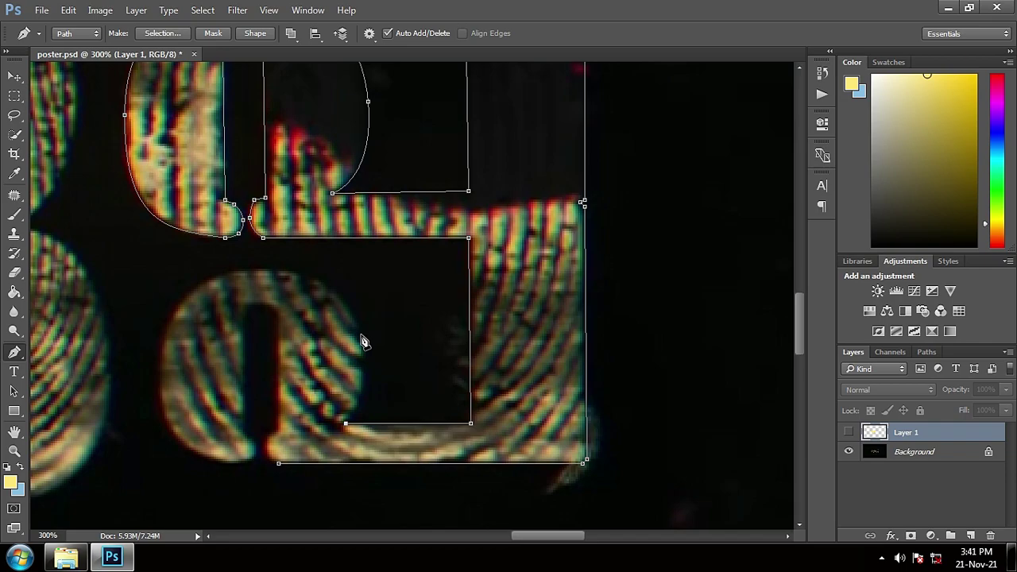
drag(157, 374, 140, 470)
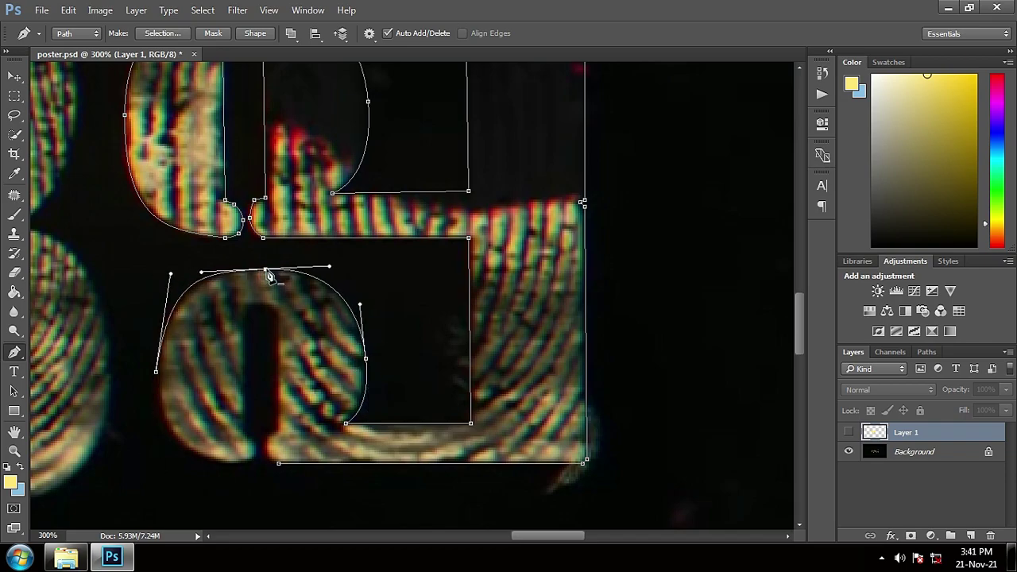
scroll(254, 416, down, 2)
click(252, 407)
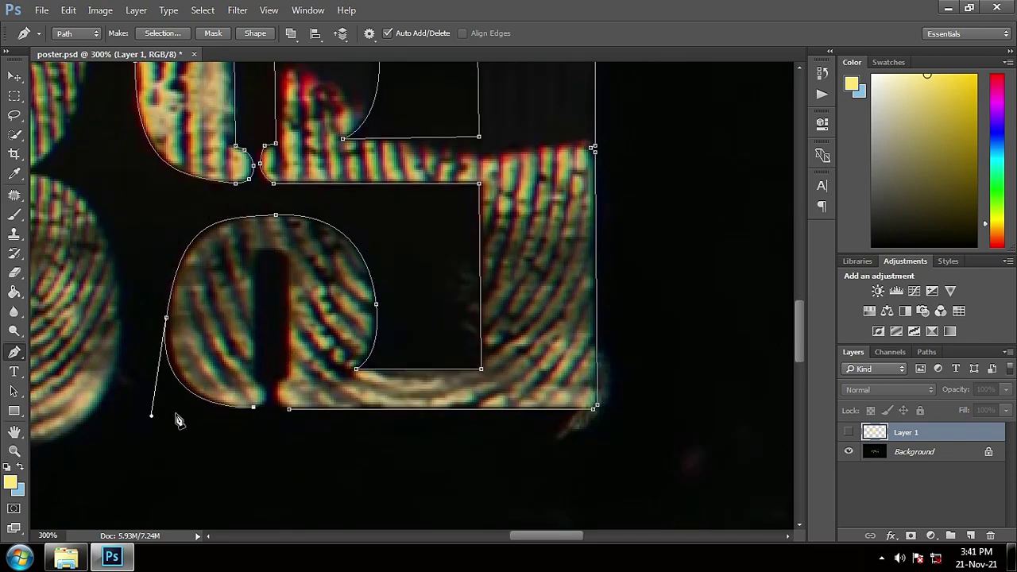
click(255, 383)
click(255, 266)
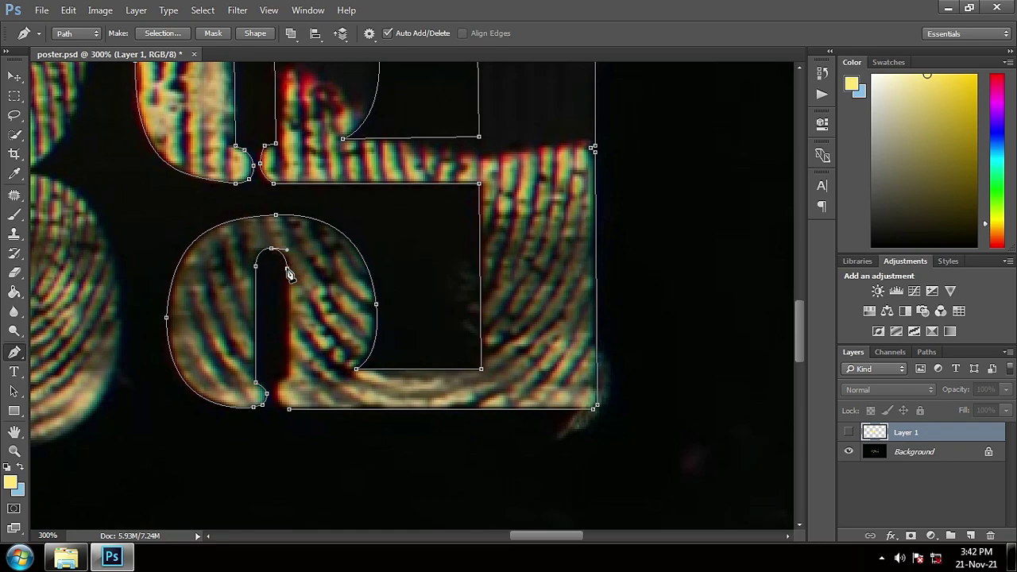
key(ctrl+minus)
key(ctrl+minus)
key(ctrl+Return)
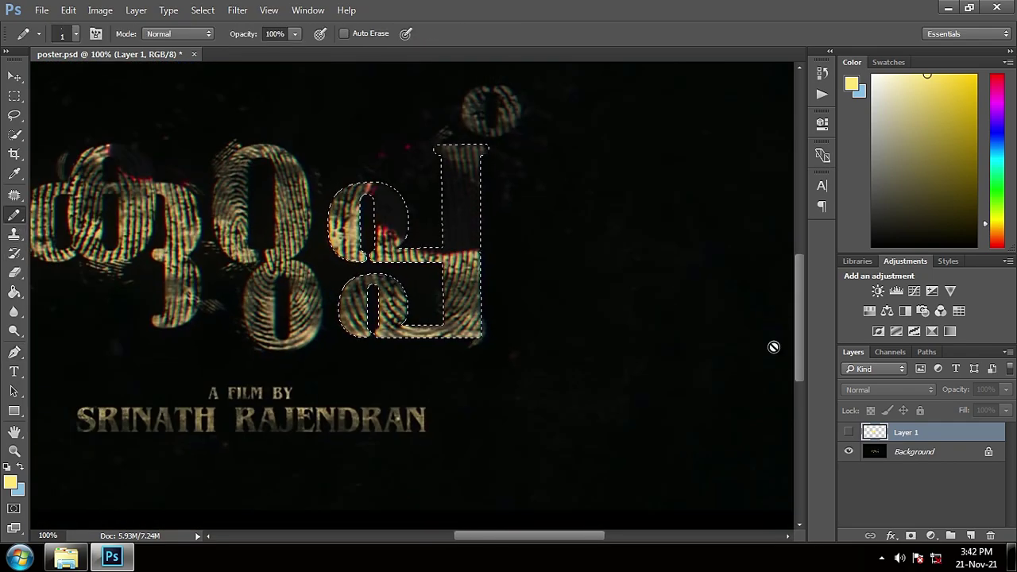
Show Layer 1 and brush pale yellow into the third letter's selection
click(848, 432)
right_click(14, 214)
drag(397, 198, 425, 266)
key(ctrl+plus)
key(ctrl+plus)
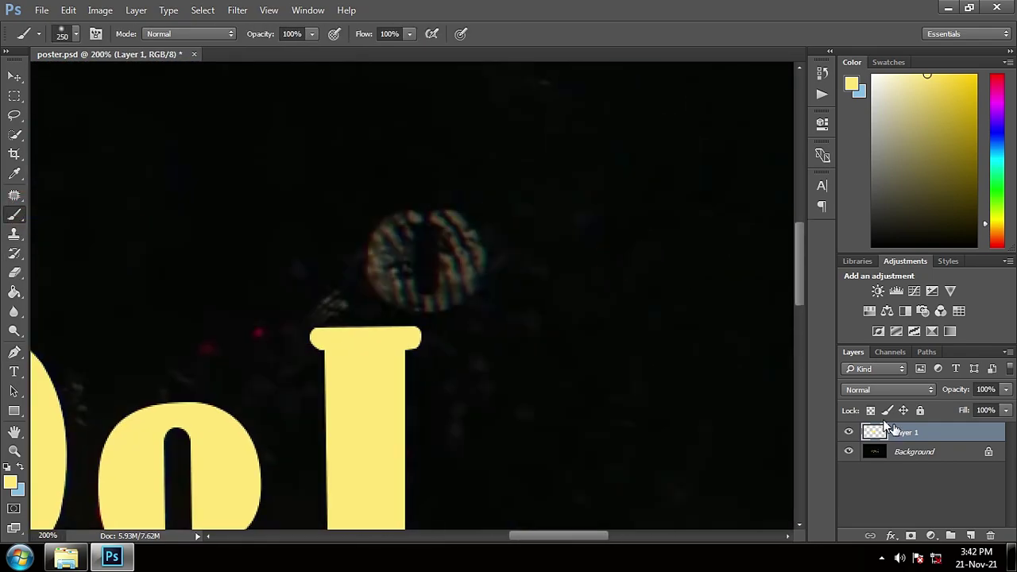
Hide Layer 1 and begin pen-tracing the small ring above the title
click(848, 432)
key(p)
drag(367, 344, 457, 343)
key(ctrl+z)
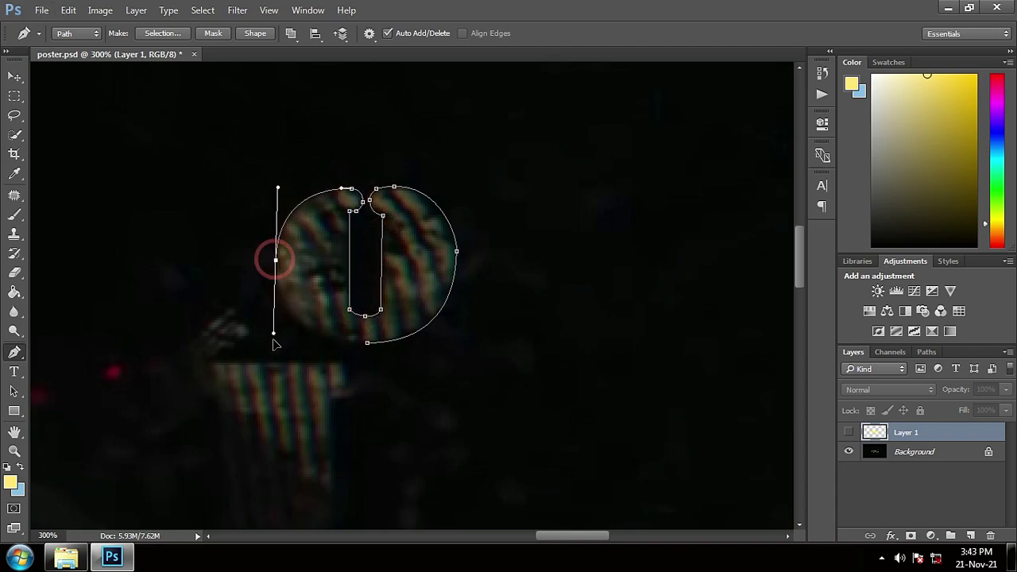
Finish and fill the ring path, then unlock the Background into Layer 0
drag(352, 189, 363, 188)
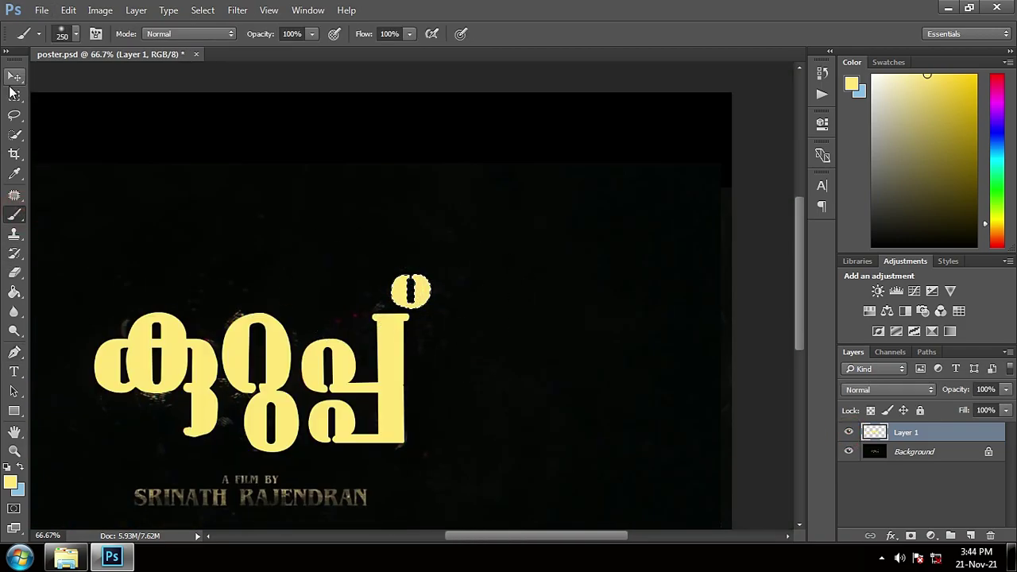
click(854, 470)
click(988, 451)
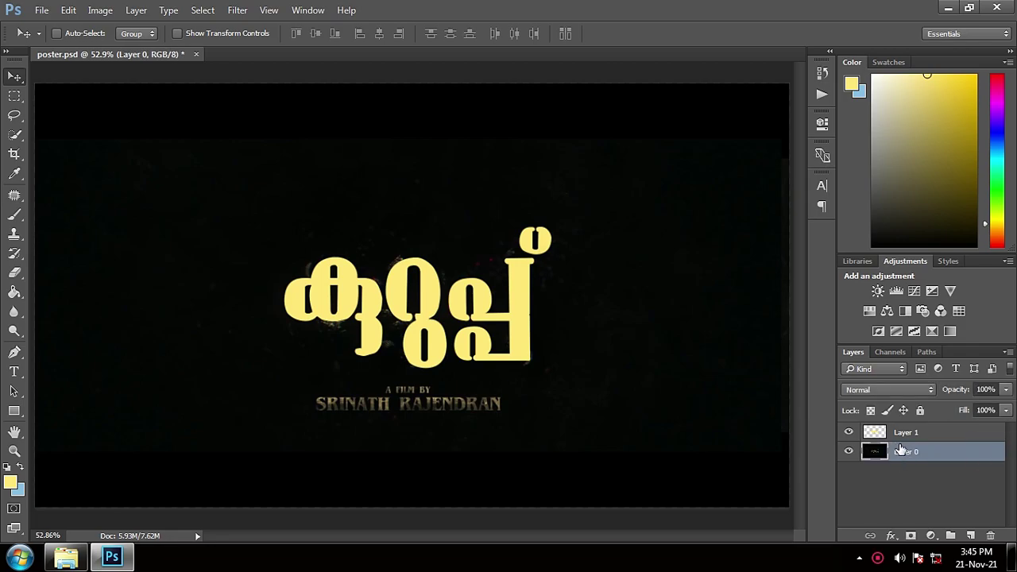
Add a black Solid Color fill layer, Color Fill 1, beneath the title
drag(913, 451, 914, 429)
click(906, 451)
click(931, 535)
click(890, 210)
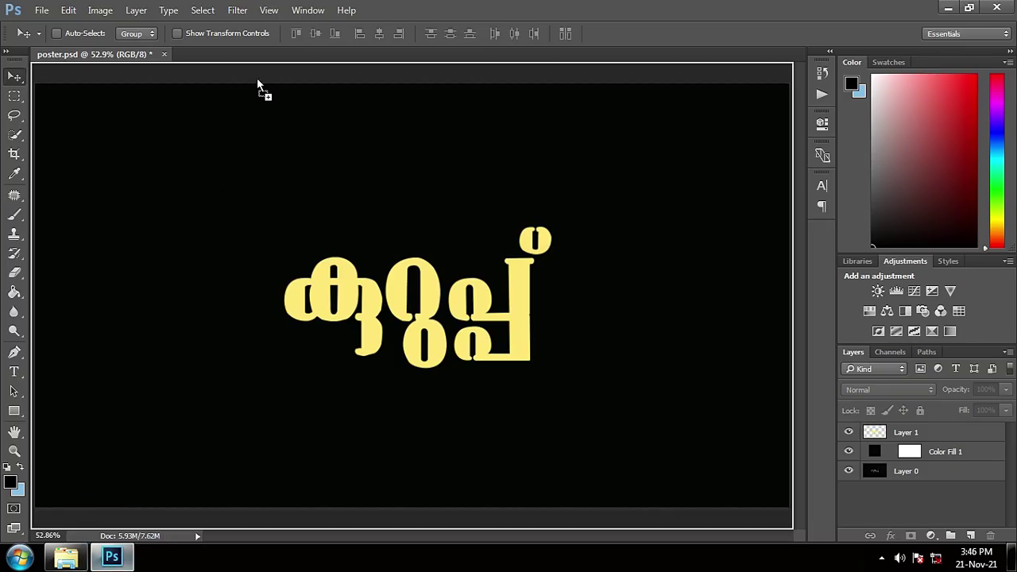
Add the fingerprint image, remove its white background, rotate it about 36° and tint it pale yellow
drag(215, 173, 215, 174)
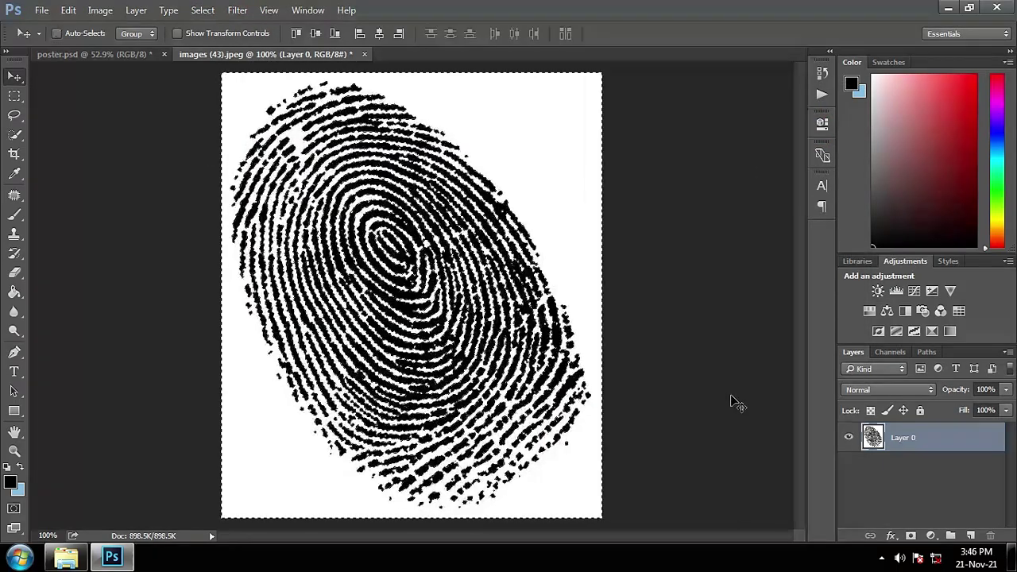
key(Delete)
key(ctrl+t)
drag(619, 176, 648, 321)
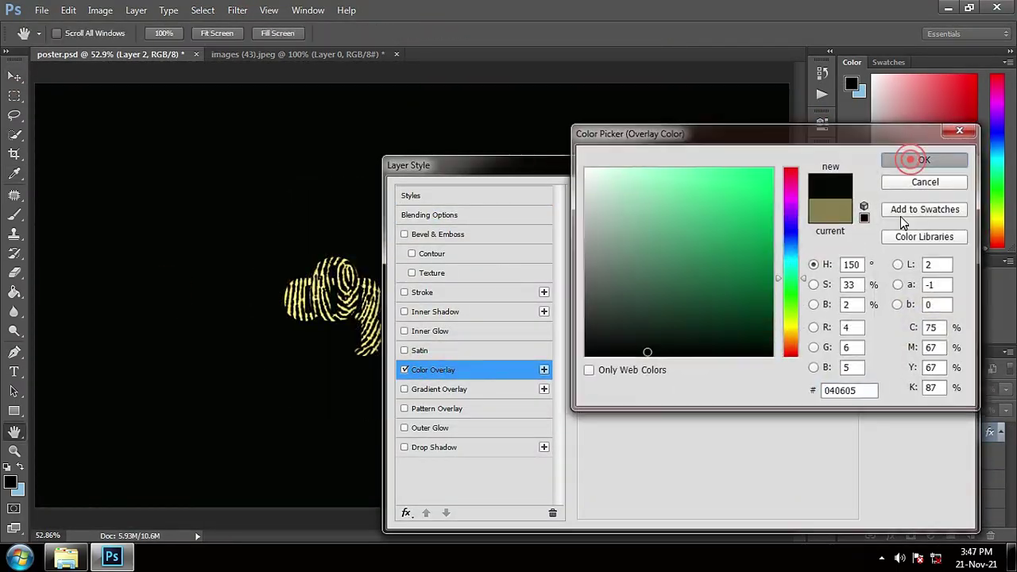
click(910, 160)
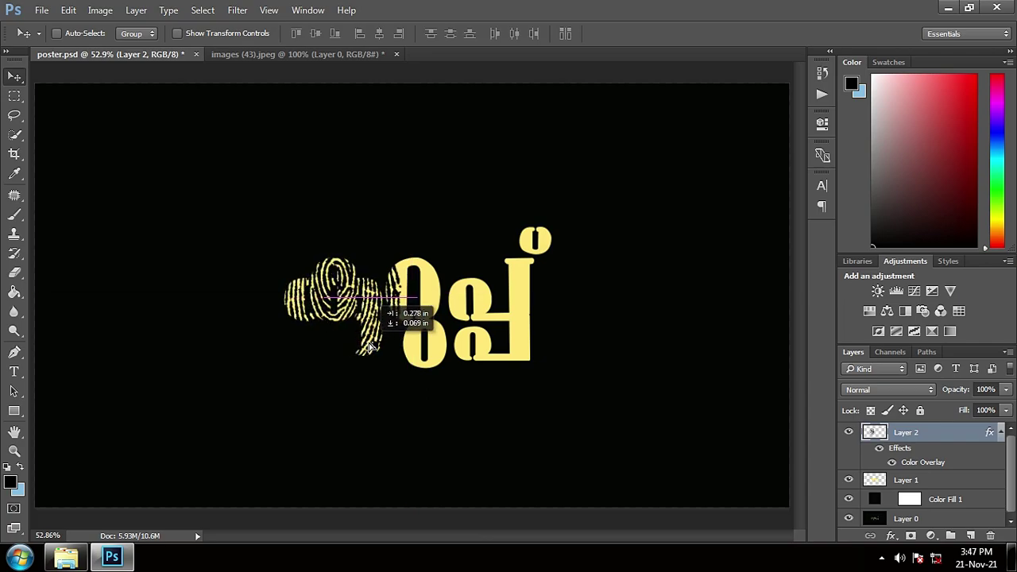
drag(373, 283, 386, 284)
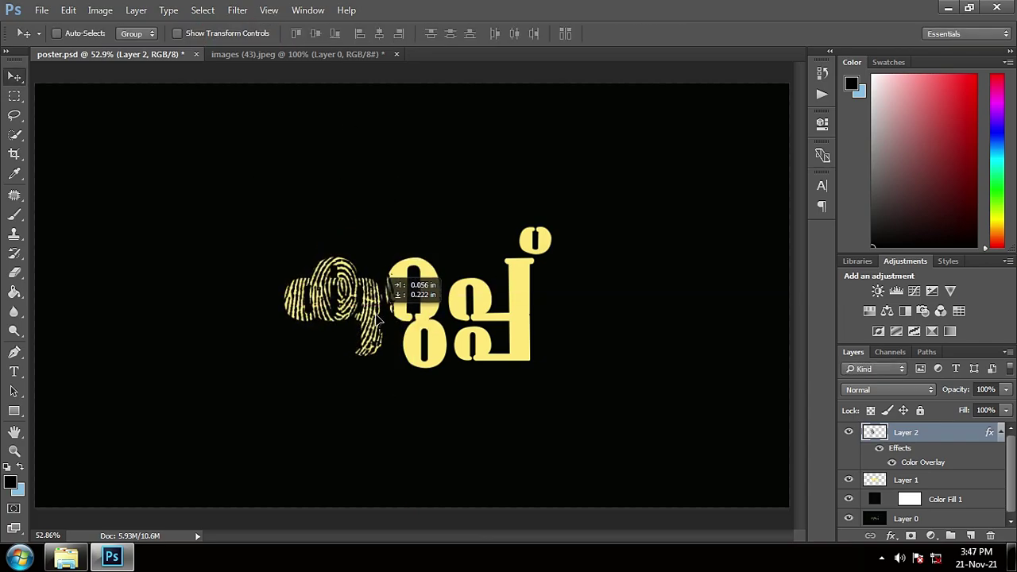
Duplicate the fingerprint over the middle letters and set the Eraser to full opacity
click(1000, 431)
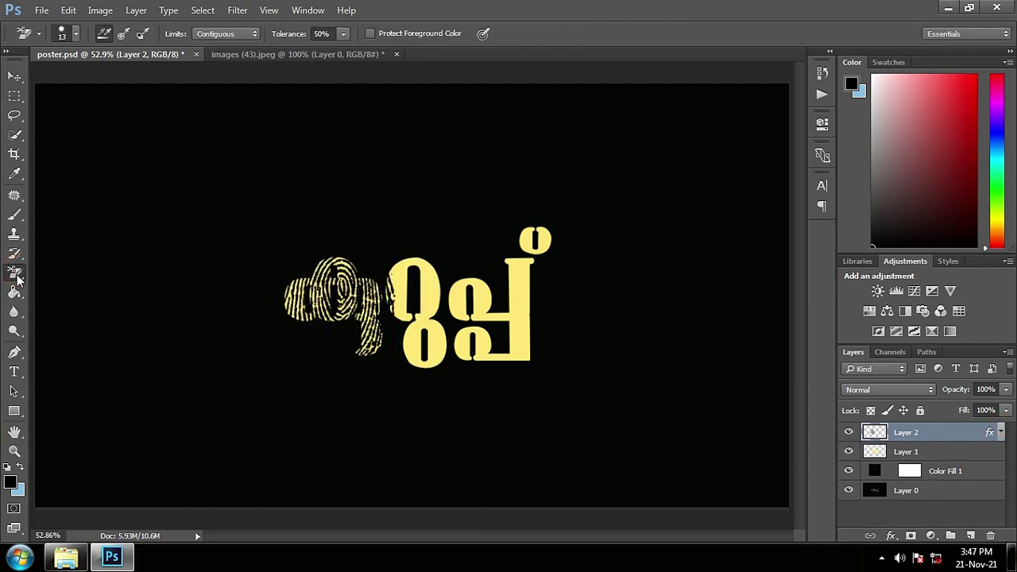
mouse_move(331, 317)
mouse_down()
mouse_move(435, 318)
mouse_move(435, 334)
mouse_move(456, 335)
mouse_up()
click(15, 272)
drag(254, 33, 302, 33)
click(76, 33)
drag(95, 76, 198, 76)
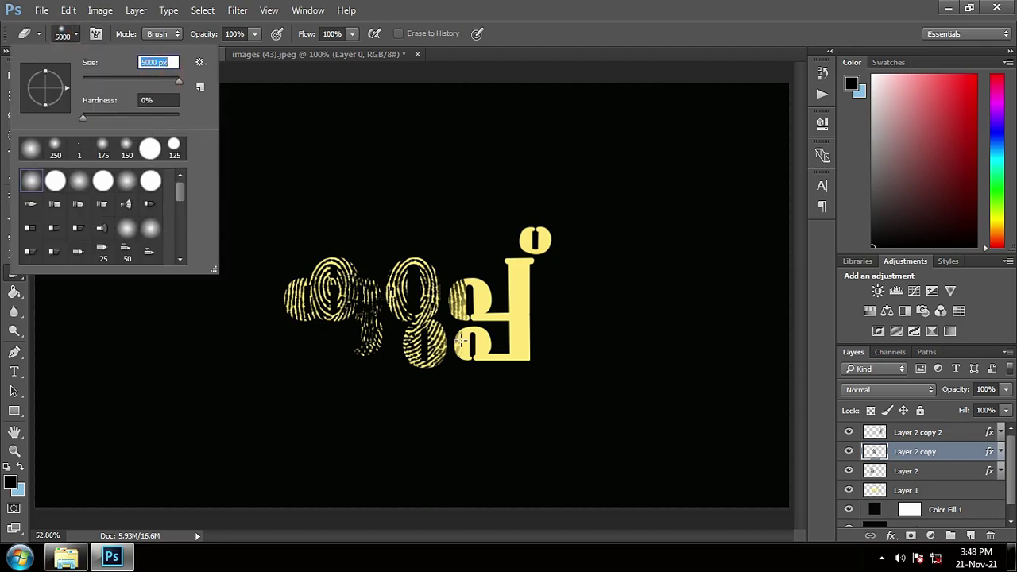
click(467, 321)
key(ctrl+z)
Set the eraser size to 100 and erase texture spilling off the first and third letters
key(Tab)
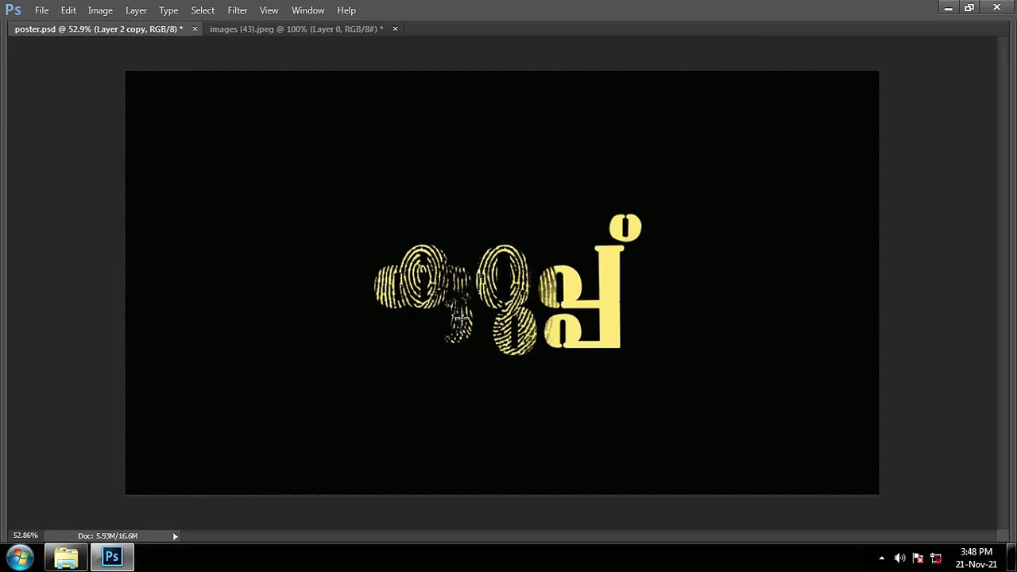
key(Tab)
click(76, 34)
click(115, 83)
key(Escape)
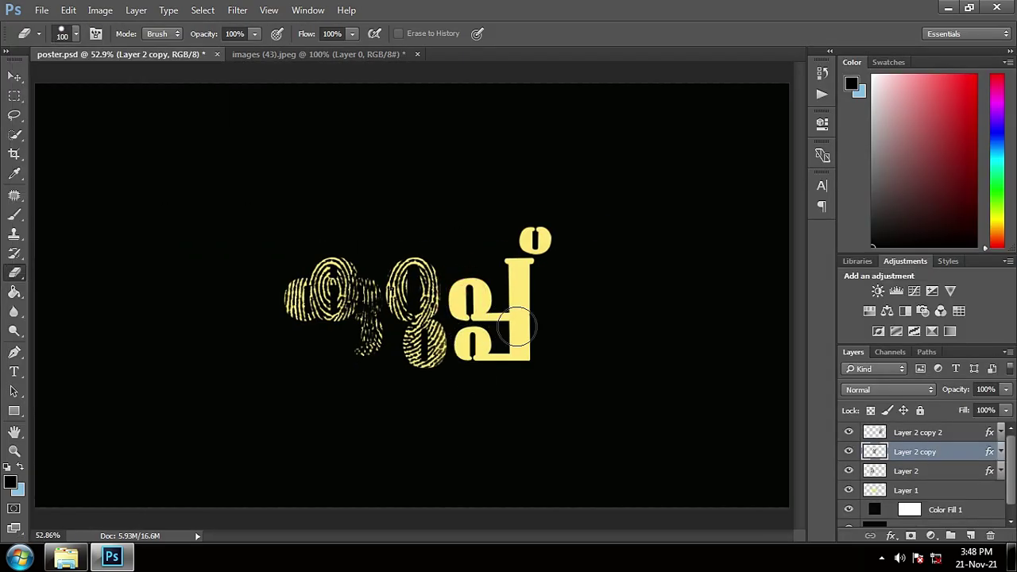
drag(464, 286, 470, 336)
drag(367, 353, 365, 312)
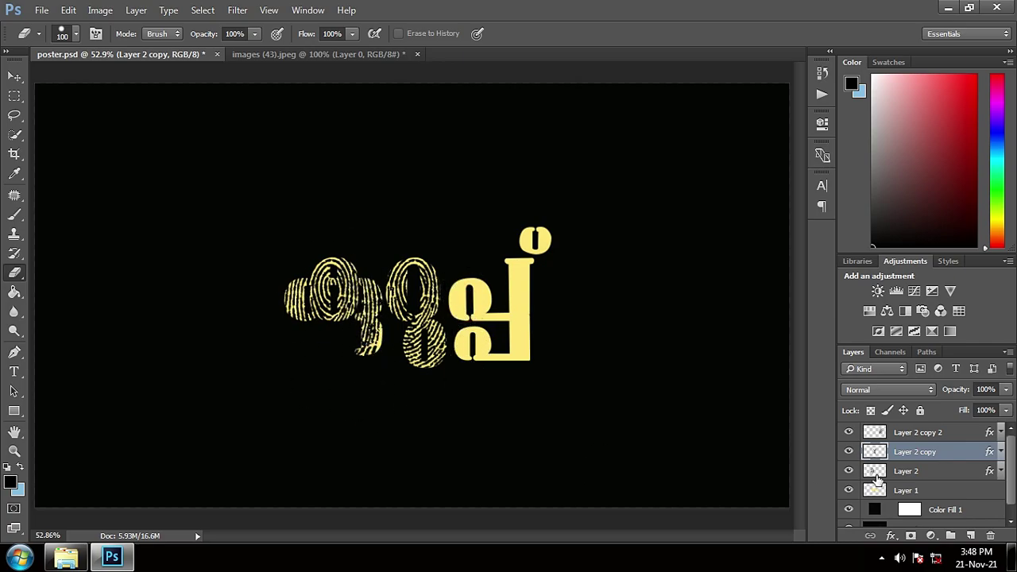
Reposition the Layer 2 fingerprint over the first letter and erase its stray texture
click(877, 476)
key(v)
drag(390, 356, 468, 391)
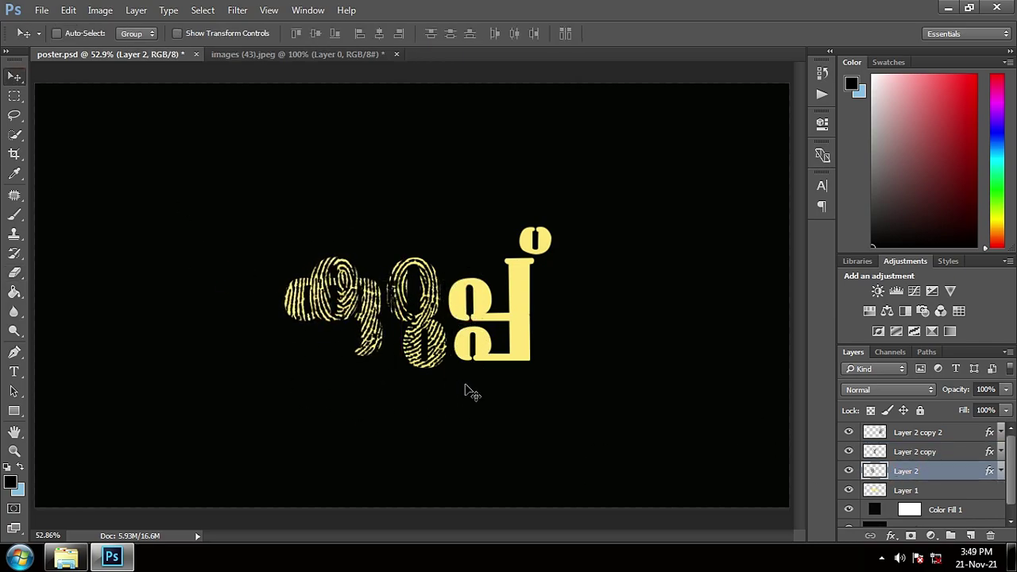
click(1010, 514)
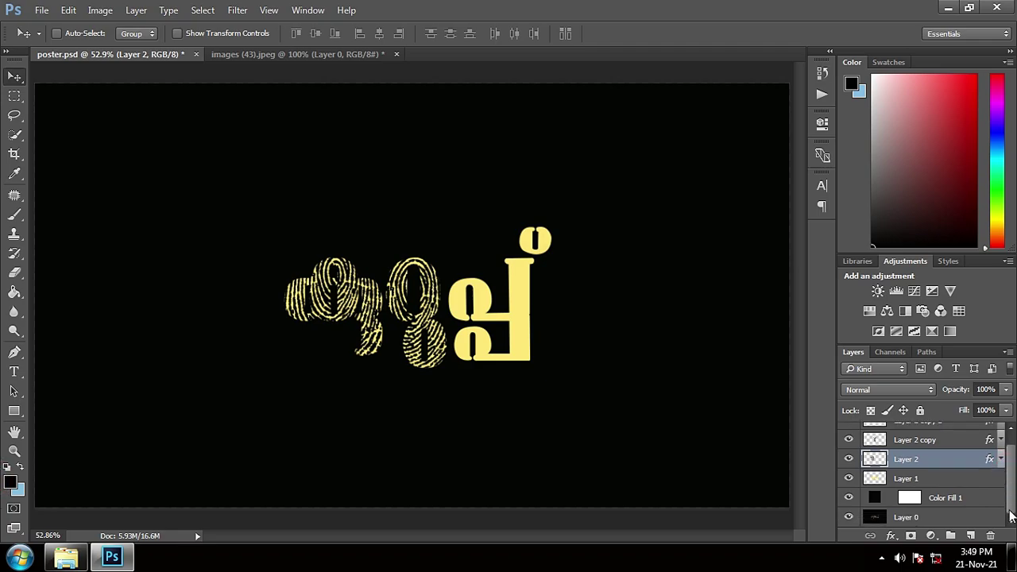
scroll(942, 477, up, 1)
key(e)
mouse_move(365, 357)
mouse_down()
mouse_move(364, 311)
mouse_move(401, 358)
mouse_up()
Move the Layer 2 copy 2 fingerprint onto the third letter and add another duplicated texture over the title
click(15, 76)
drag(573, 389, 644, 392)
key(e)
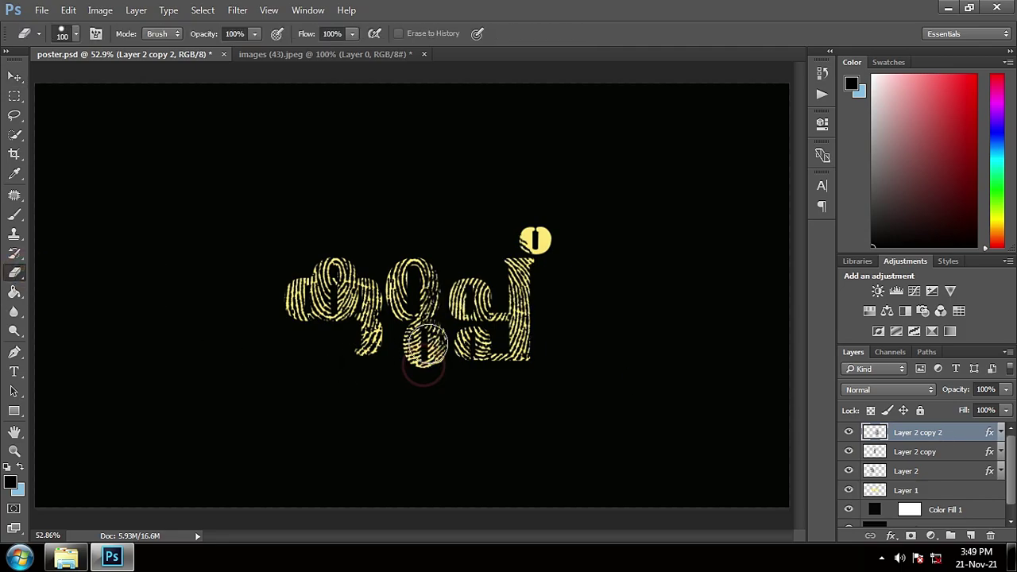
key(ctrl+plus)
key(ctrl+plus)
key(ctrl+minus)
key(ctrl+minus)
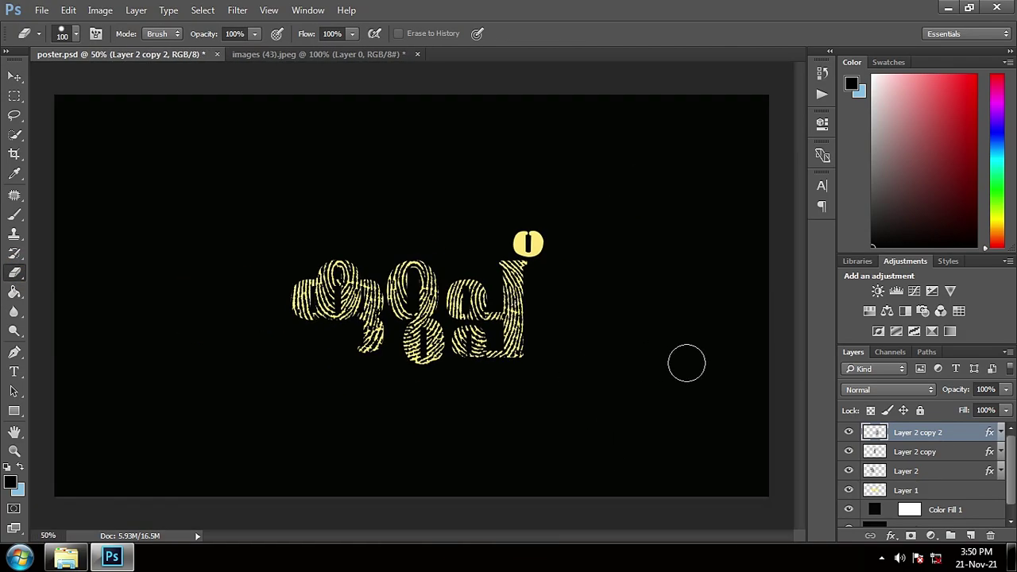
click(905, 470)
key(ctrl+j)
key(v)
drag(551, 220, 548, 224)
key(e)
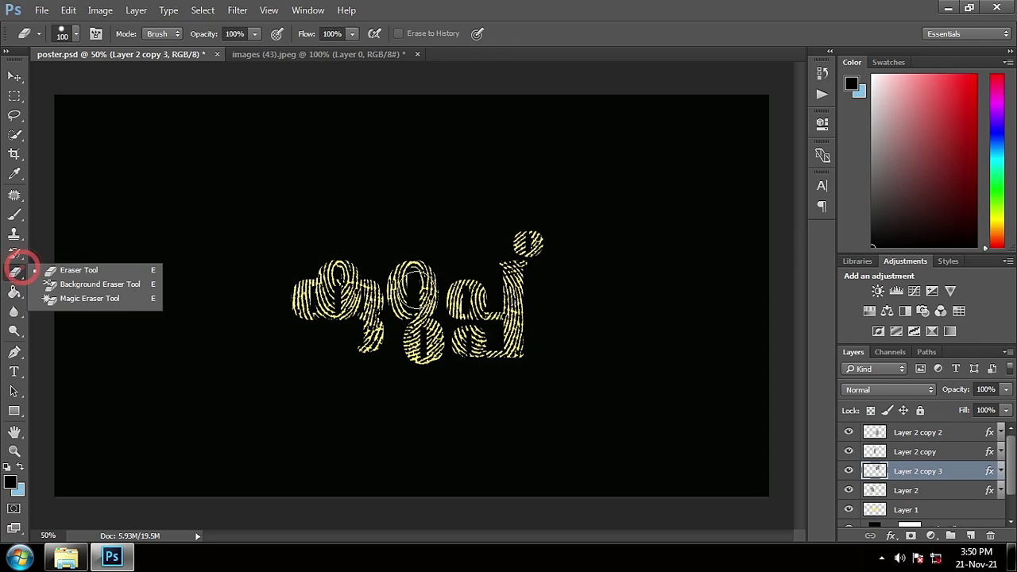
key(v)
ctrl+click(356, 186)
Group the four Layer 2 texture layers into Group 1 and stamp the visible poster onto a new top layer
click(918, 432)
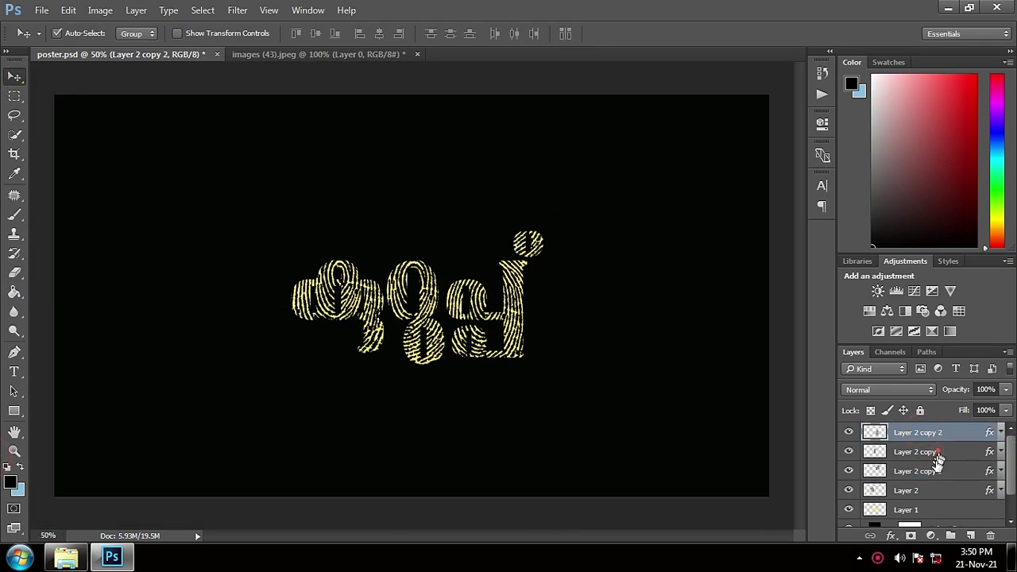
shift+click(906, 490)
key(ctrl+g)
key(ctrl+shift+alt+n)
key(ctrl+shift+alt+e)
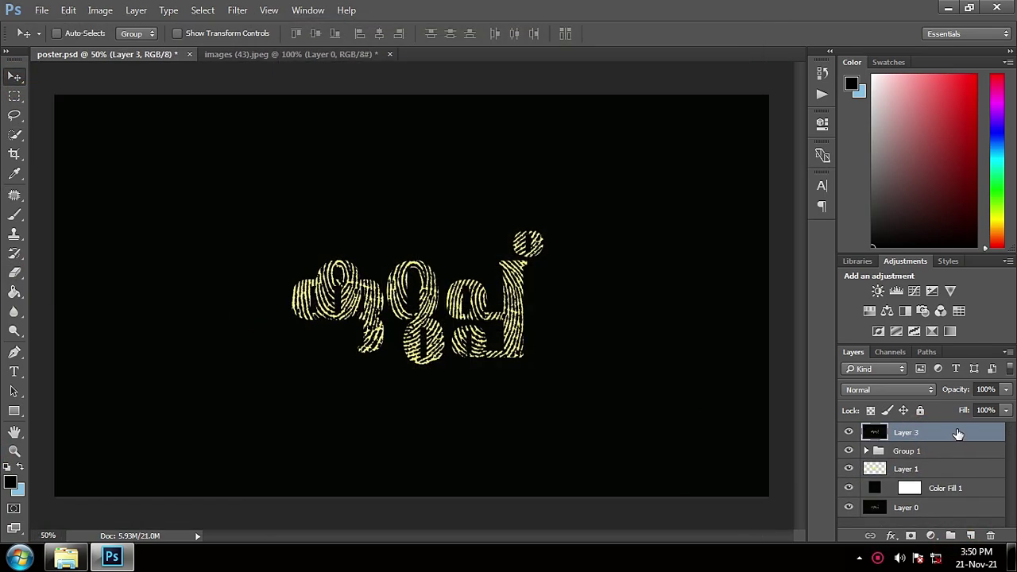
Lower the Yellows saturation of the poster with the Camera Raw Filter
click(238, 10)
click(262, 100)
click(612, 191)
click(613, 346)
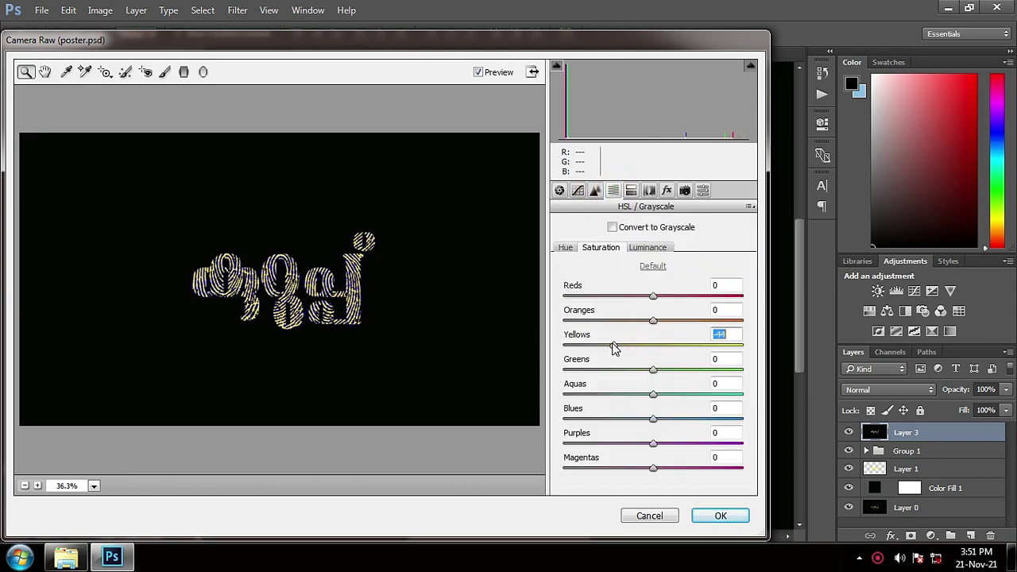
click(699, 513)
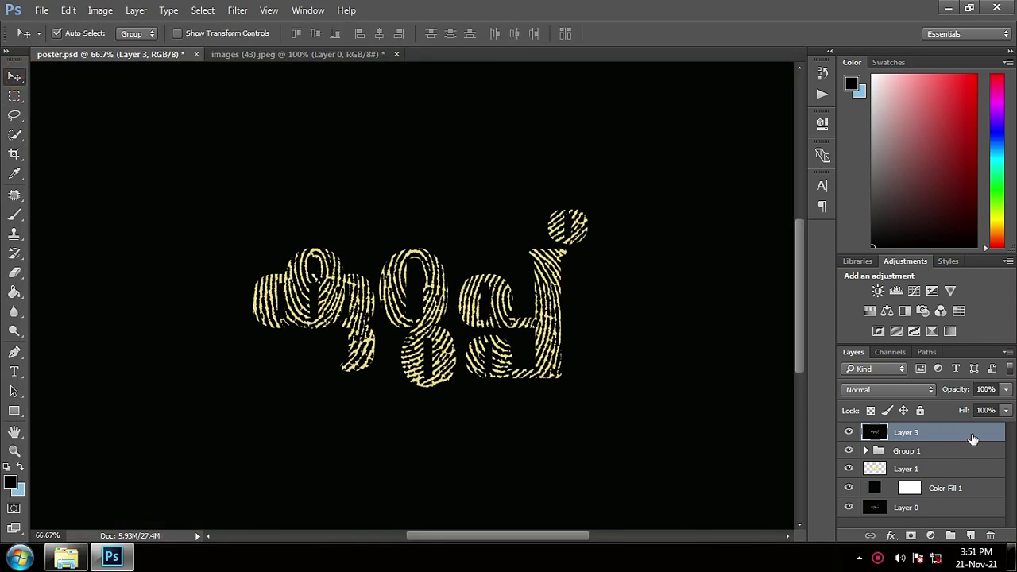
Make two layer copies with unticked colour channels and stretch the top one for an RGB split
key(ctrl+j)
key(ctrl+j)
double_click(976, 451)
click(957, 193)
double_click(988, 433)
click(964, 193)
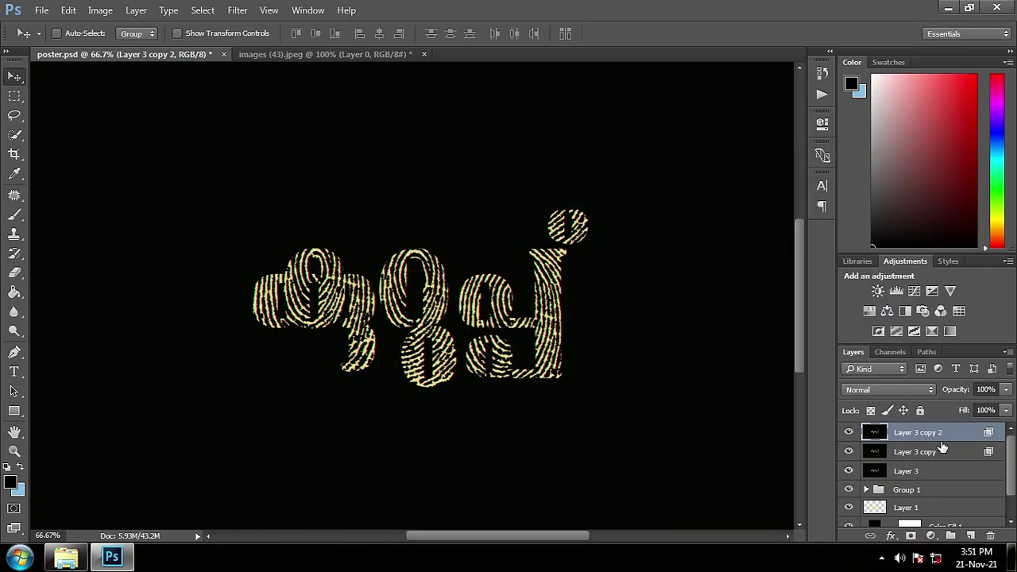
key(ctrl+minus)
key(ctrl+t)
drag(775, 296, 775, 296)
key(Return)
key(ctrl+plus)
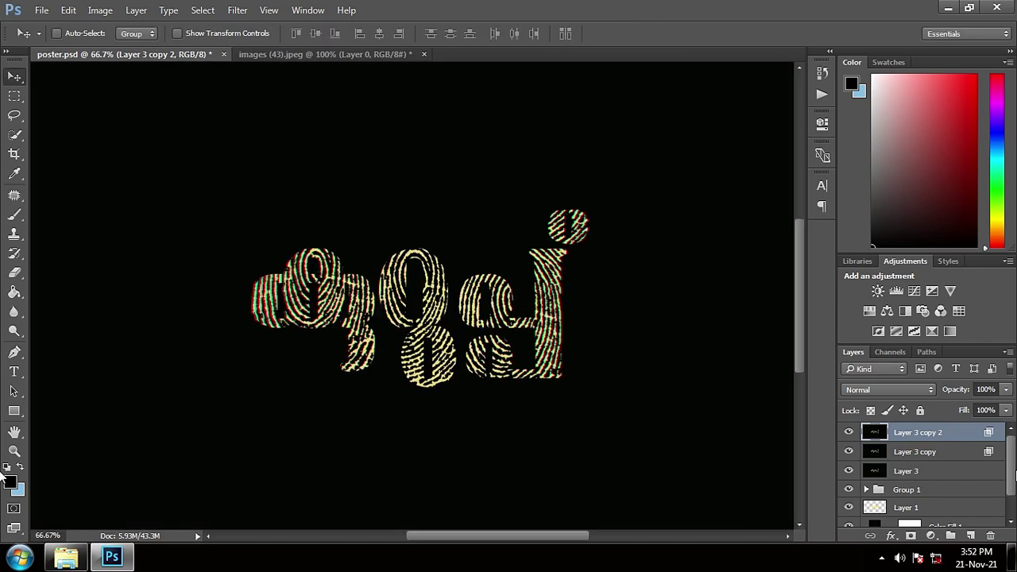
Stamp the visible poster into a new layer and apply a Field Blur to it
key(ctrl+alt+shift+e)
key(ctrl+j)
key(ctrl+alt+shift+i)
key(Escape)
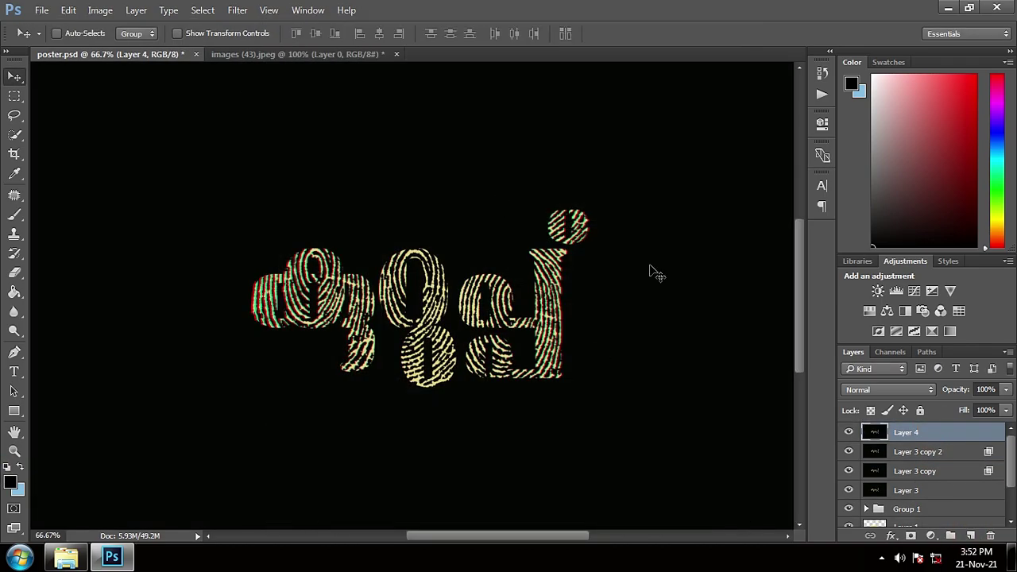
key(ctrl+alt+f)
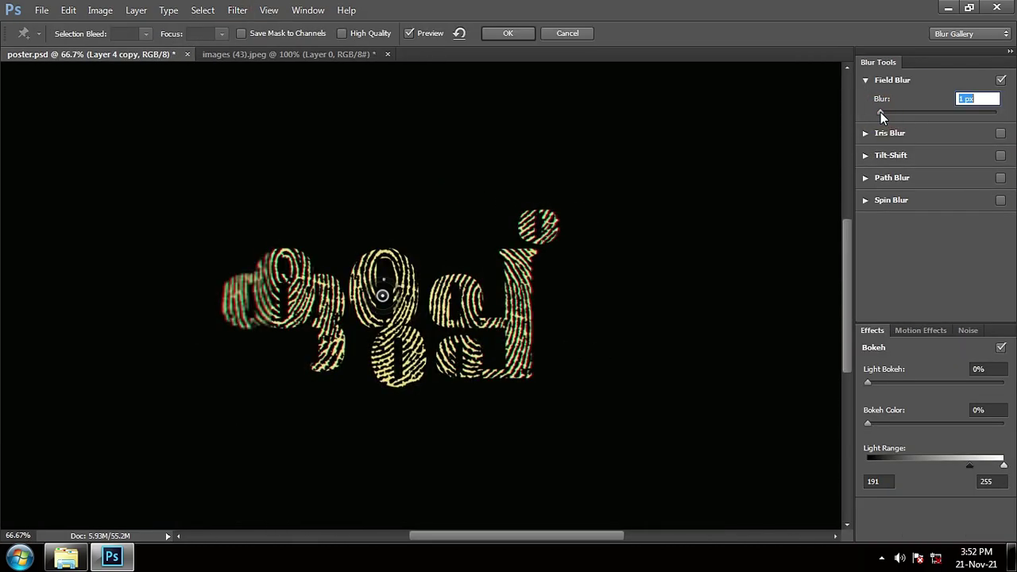
click(508, 33)
Erase the blurred copy over the title's centre with an 800 px eraser at 42% opacity
key(e)
click(75, 33)
key(Return)
key(4)
key(2)
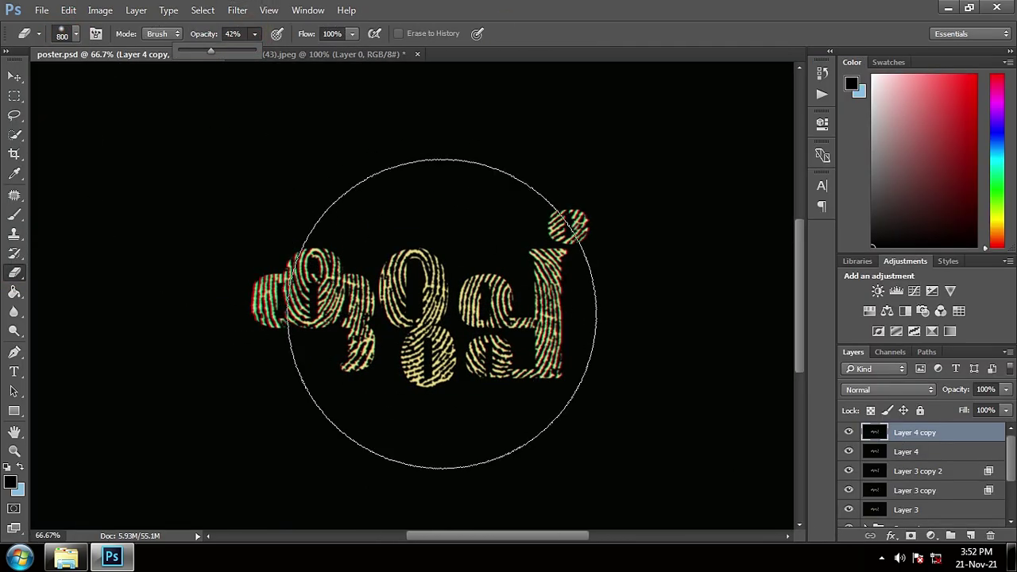
click(405, 303)
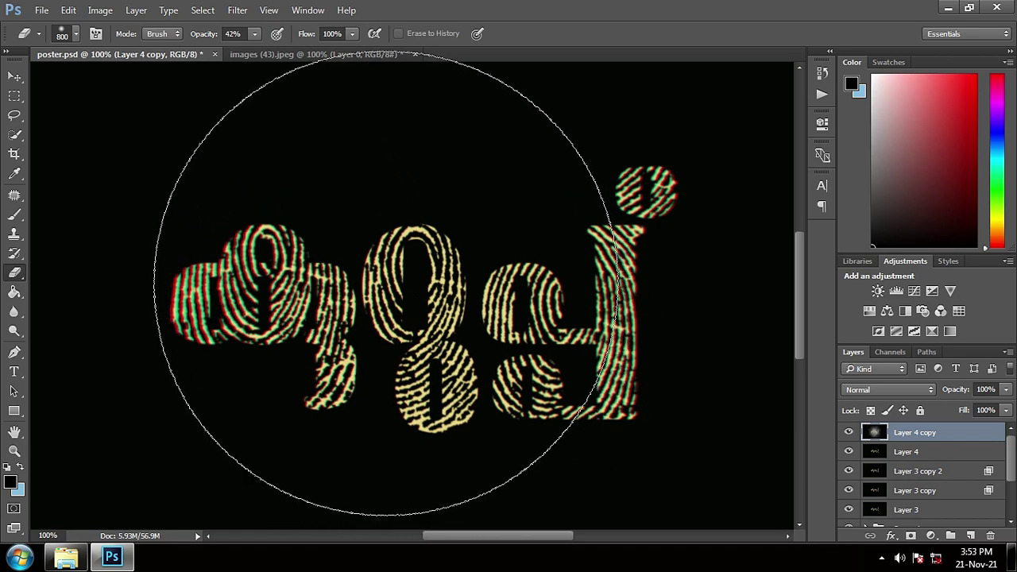
Draw a text box below the title for the credit line
key(ctrl+minus)
key(v)
scroll(898, 520, up, 5)
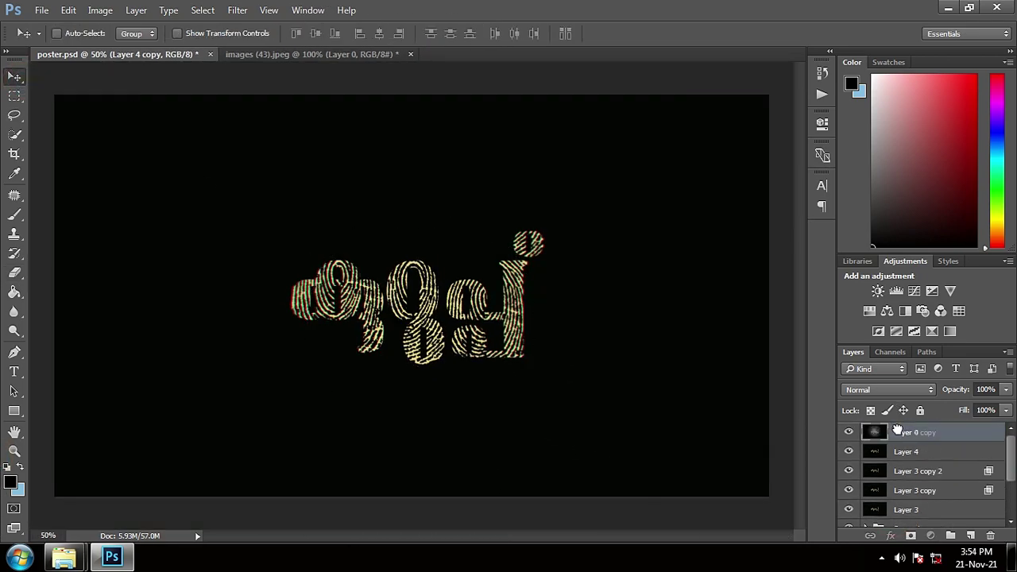
click(913, 451)
key(t)
drag(255, 397, 544, 444)
Set the credit text to Bandicoot Regular 18 pt with a larger director's name line
click(159, 75)
click(335, 33)
click(347, 199)
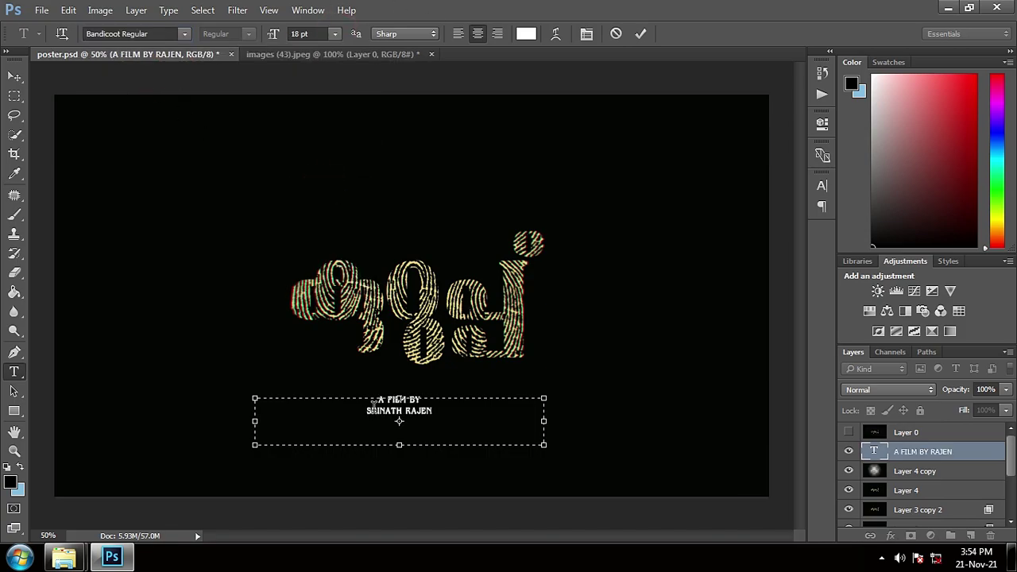
click(334, 33)
click(347, 242)
click(14, 77)
key(t)
click(822, 186)
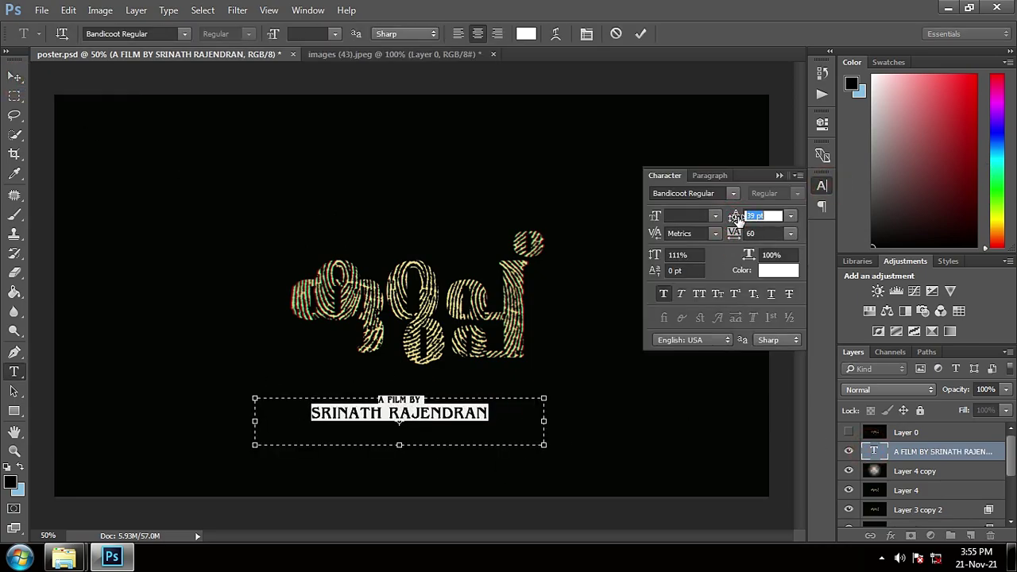
click(504, 410)
Give the credit text a pale-yellow c5bb75 Color Overlay sampled from the title
click(14, 76)
double_click(997, 451)
click(405, 369)
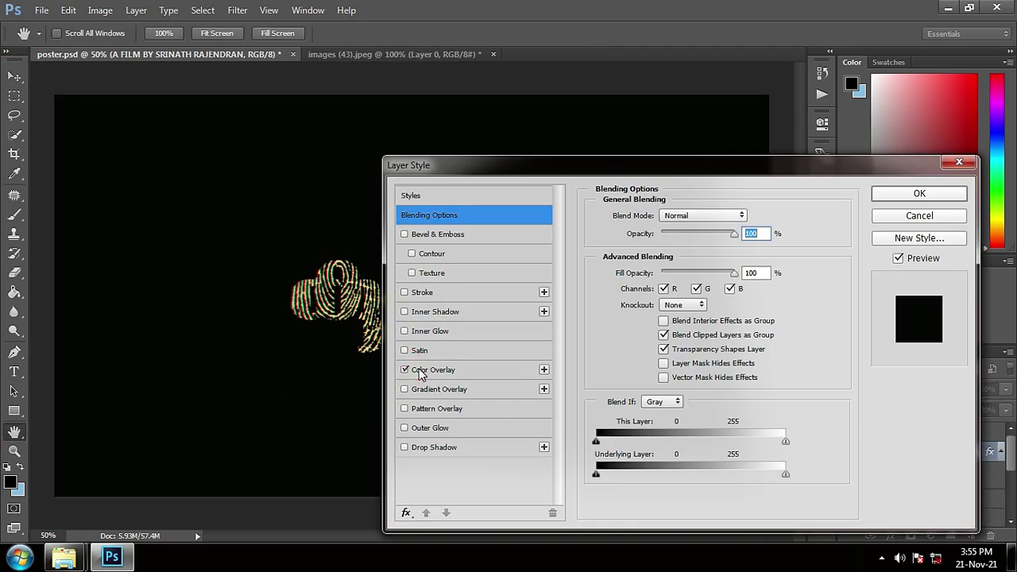
click(759, 215)
click(357, 304)
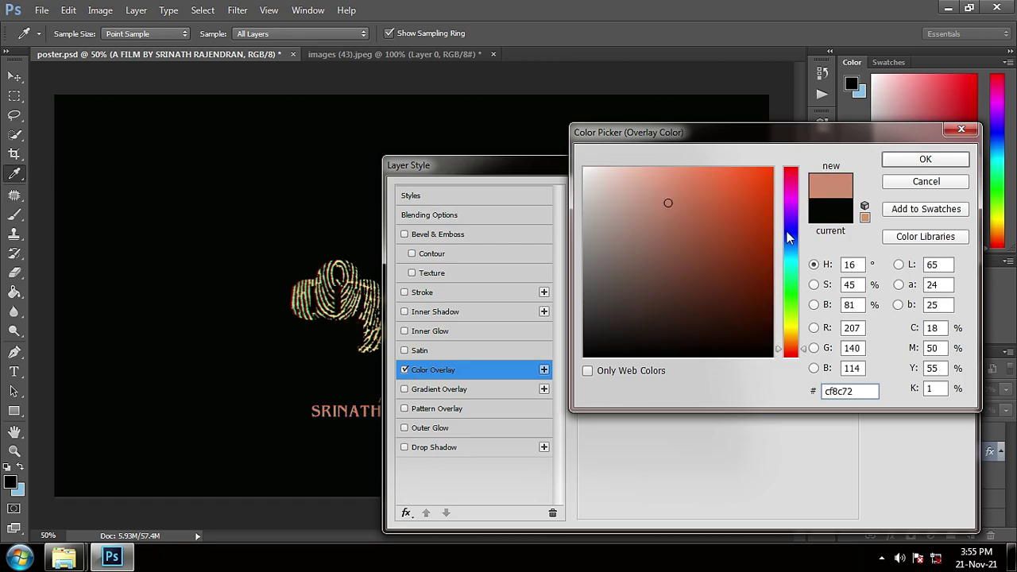
click(688, 192)
click(681, 186)
click(925, 159)
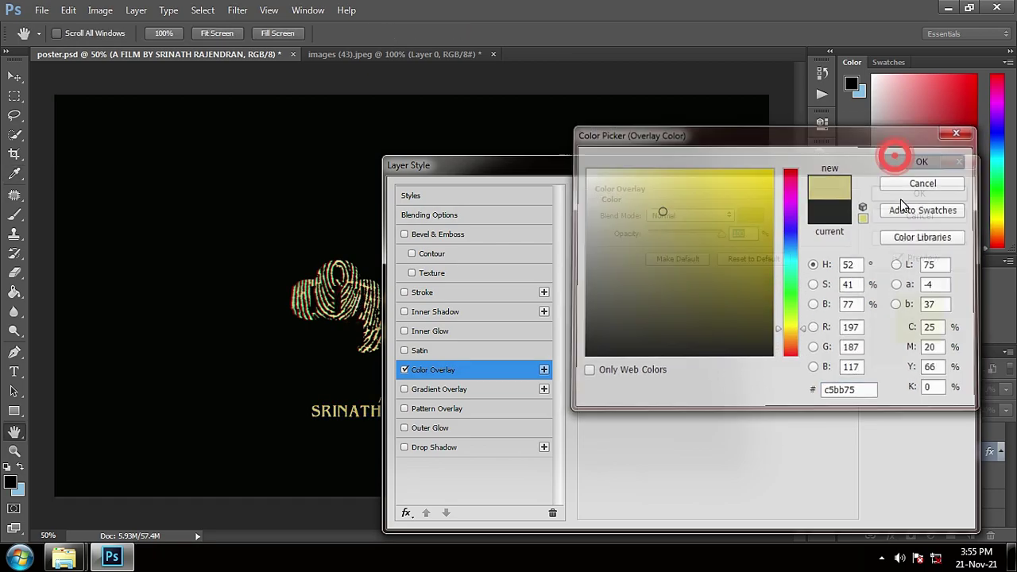
click(924, 189)
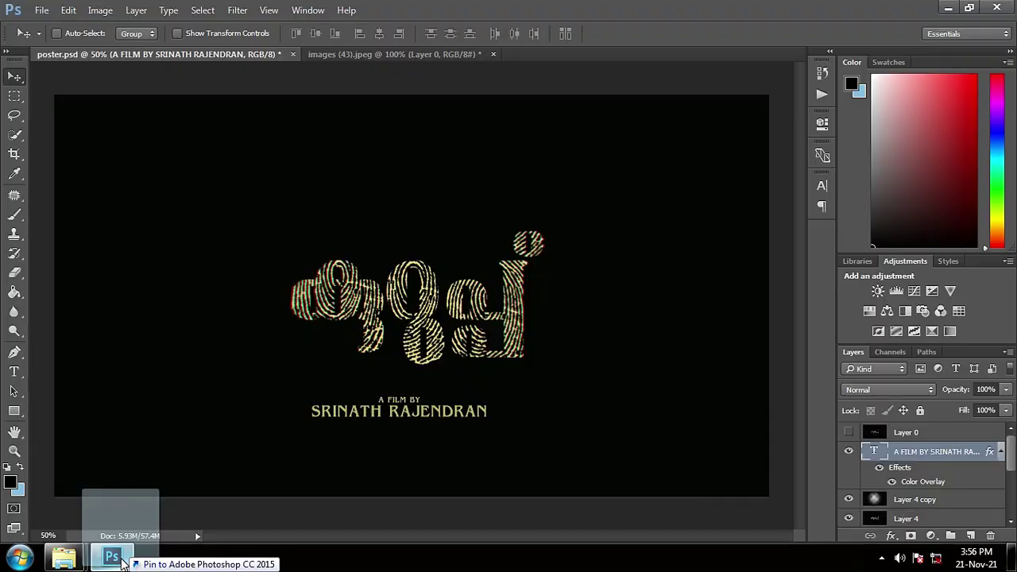
Add the letterbox frame on top and a grunge texture in Screen mode at 12% opacity
drag(429, 423, 470, 433)
click(66, 556)
drag(177, 120, 410, 296)
key(Return)
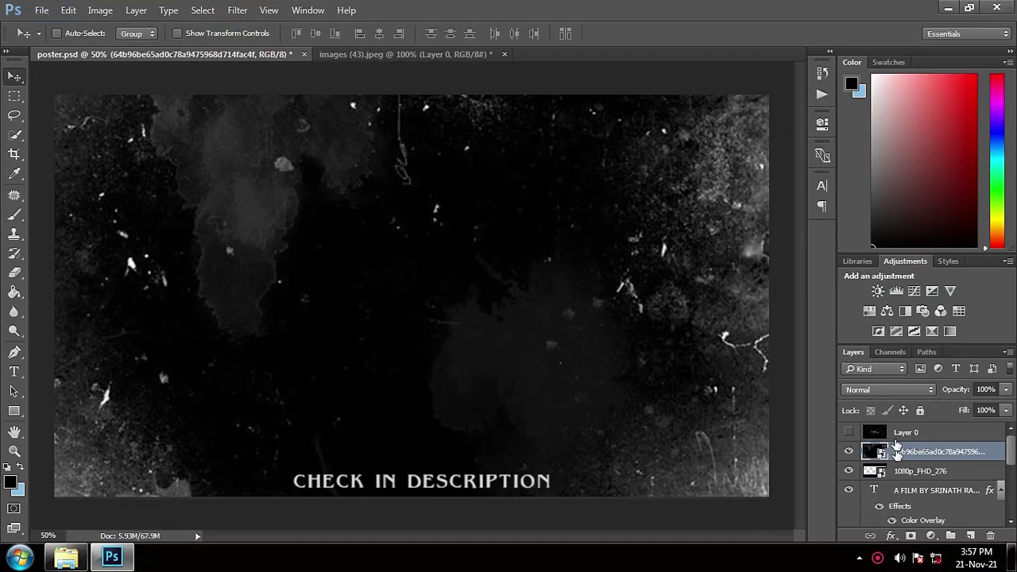
click(887, 389)
click(874, 202)
click(1005, 389)
drag(1003, 405, 939, 407)
drag(920, 470, 920, 429)
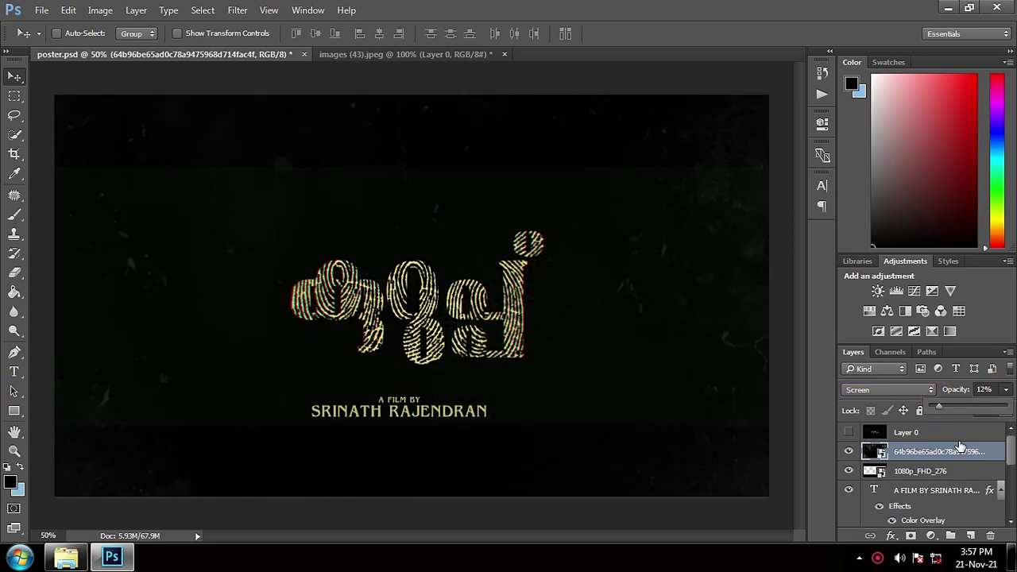
click(911, 467)
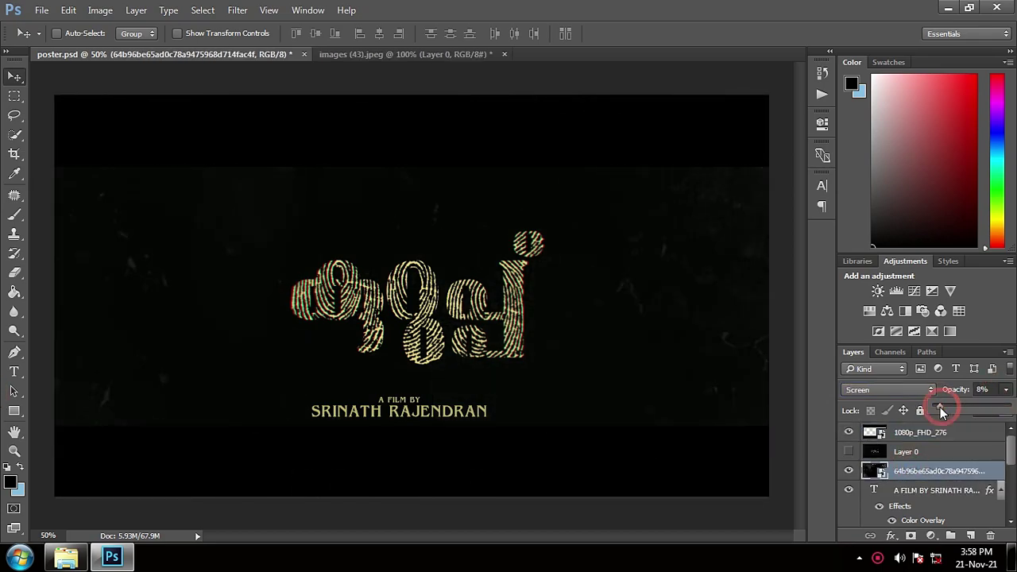
Place the dust_particles image and blend it faintly in Screen mode at 14% opacity
click(114, 558)
drag(117, 560, 410, 294)
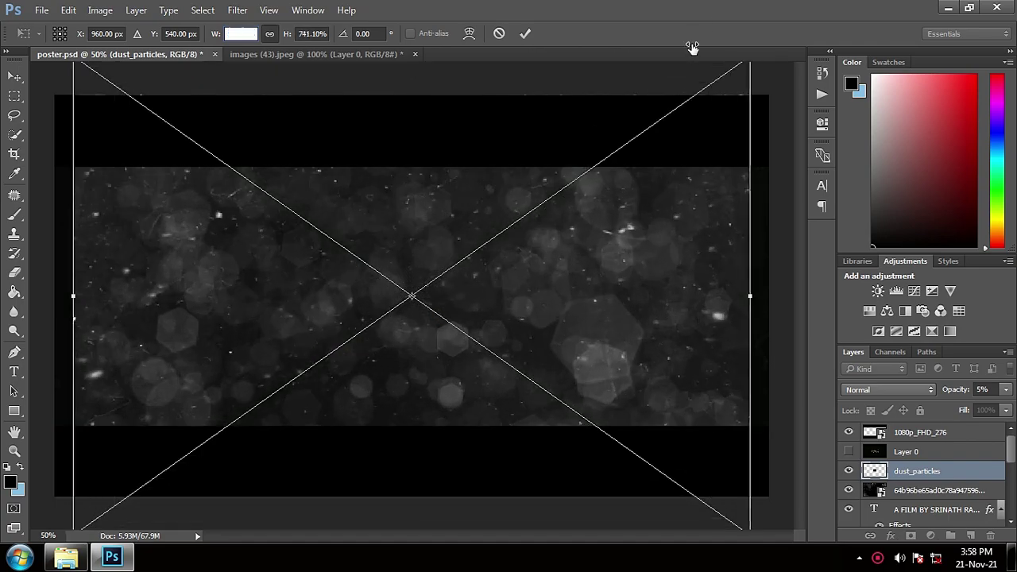
text(789.1)
key(Return)
key(shift+alt+s)
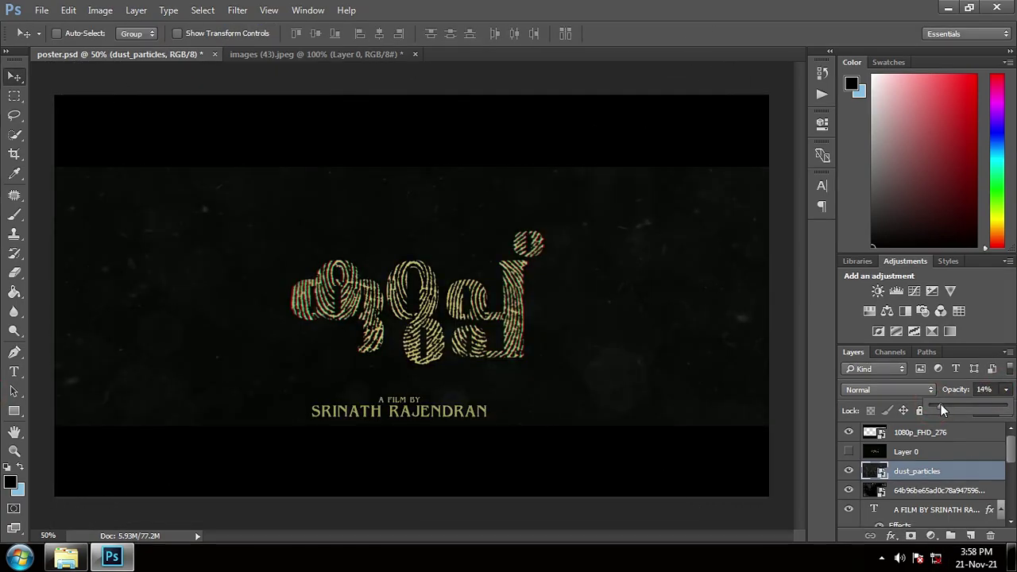